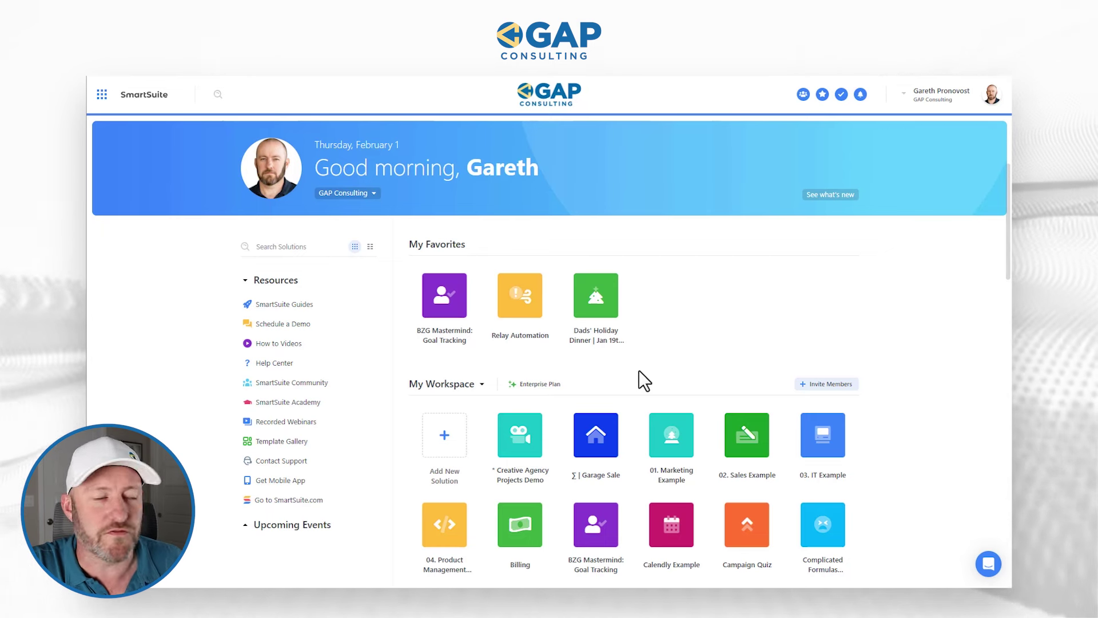
Show the new-solution options: start with a template, create from scratch, or ask AI.
left_click(446, 452)
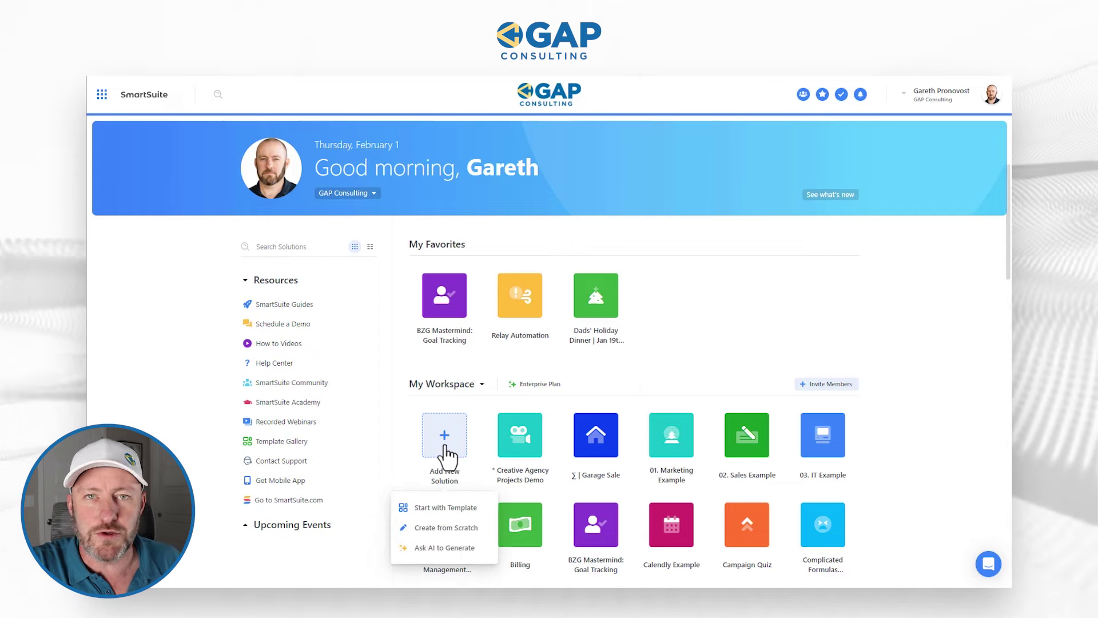
Install the Project Management template and open its Projects by Type table.
left_click(457, 509)
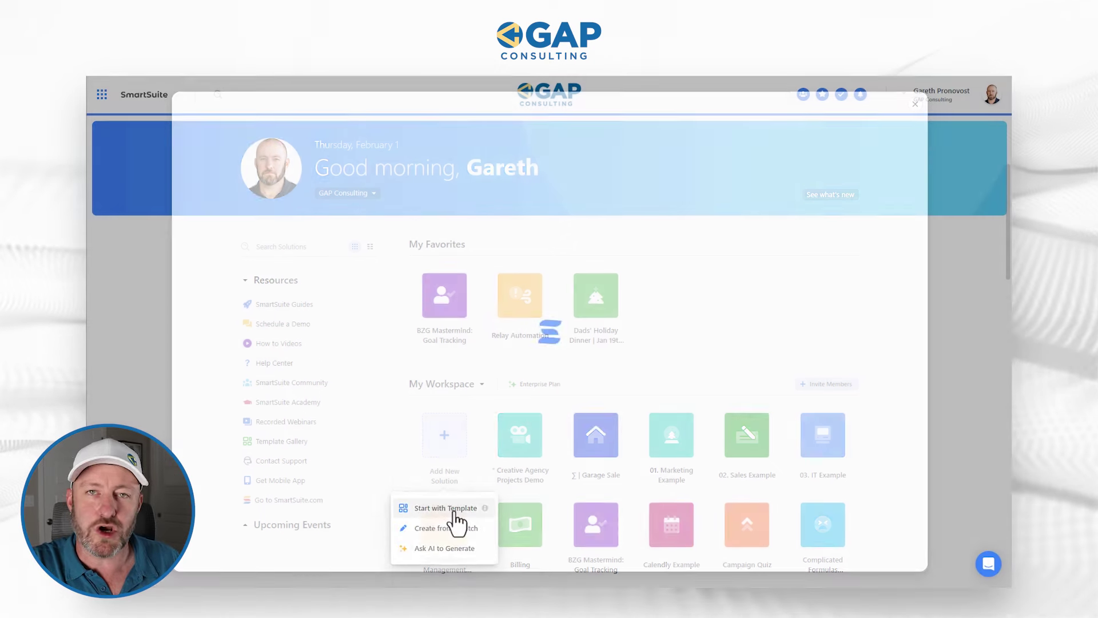
scroll(588, 422, "down", 3)
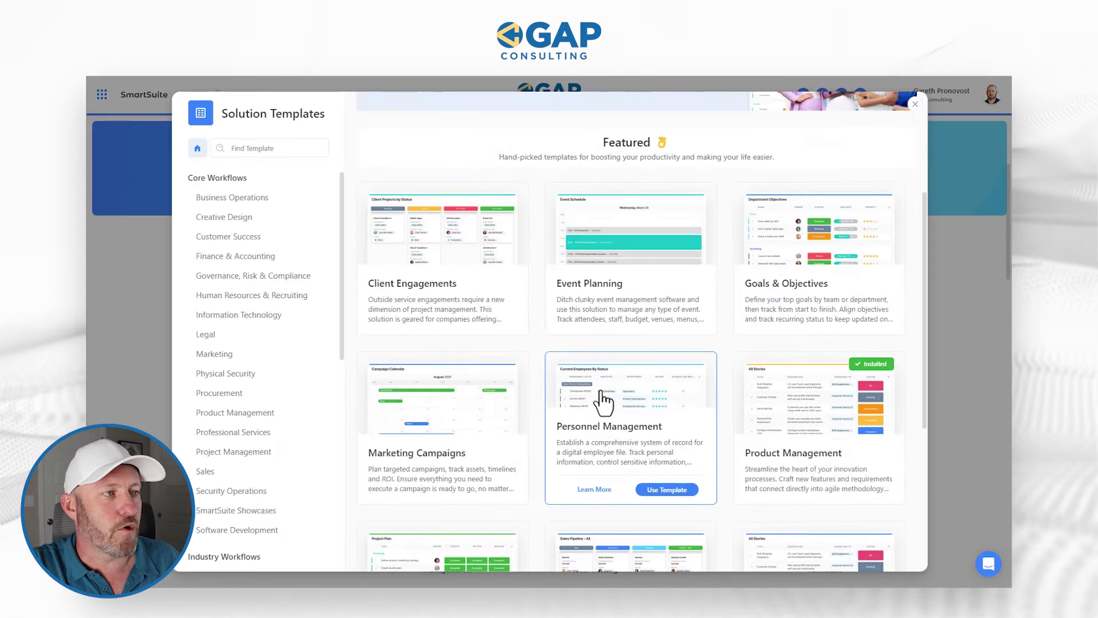
scroll(648, 424, "down", 3)
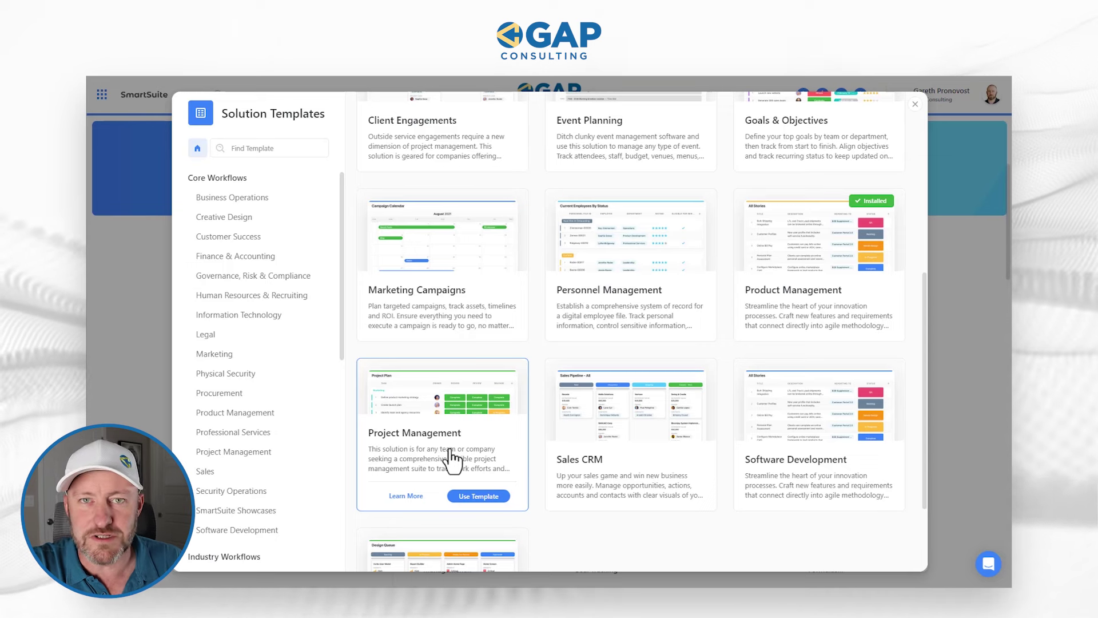
left_click(478, 496)
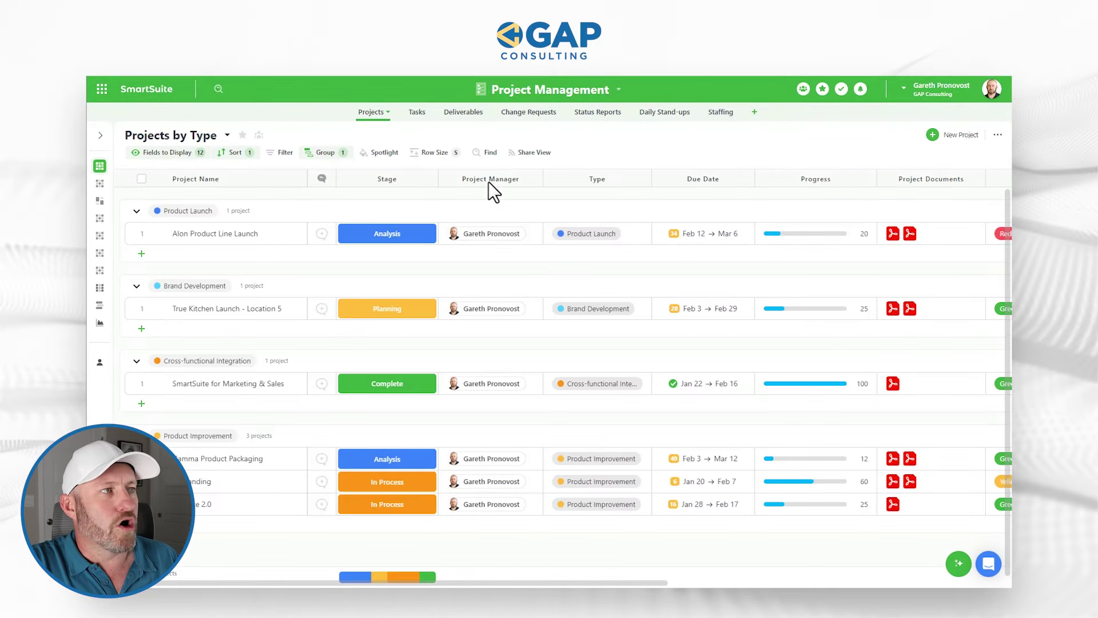
left_click(503, 233)
Switch to the Deliverables by Project view and open the Open Items field's settings.
scroll(502, 309, "down", 1)
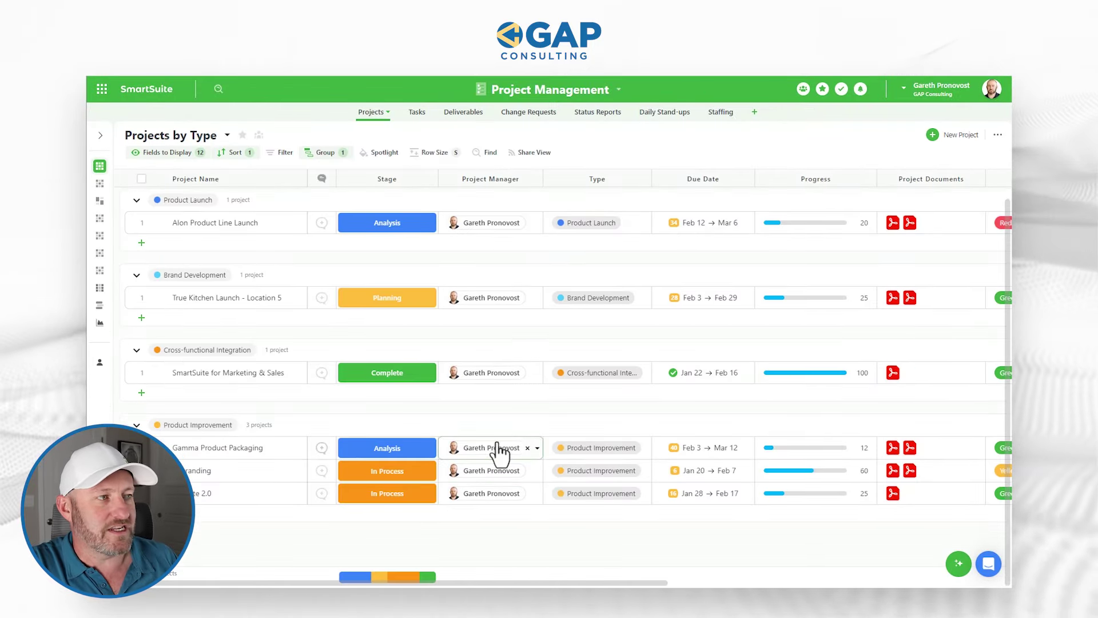
scroll(499, 452, "up", 1)
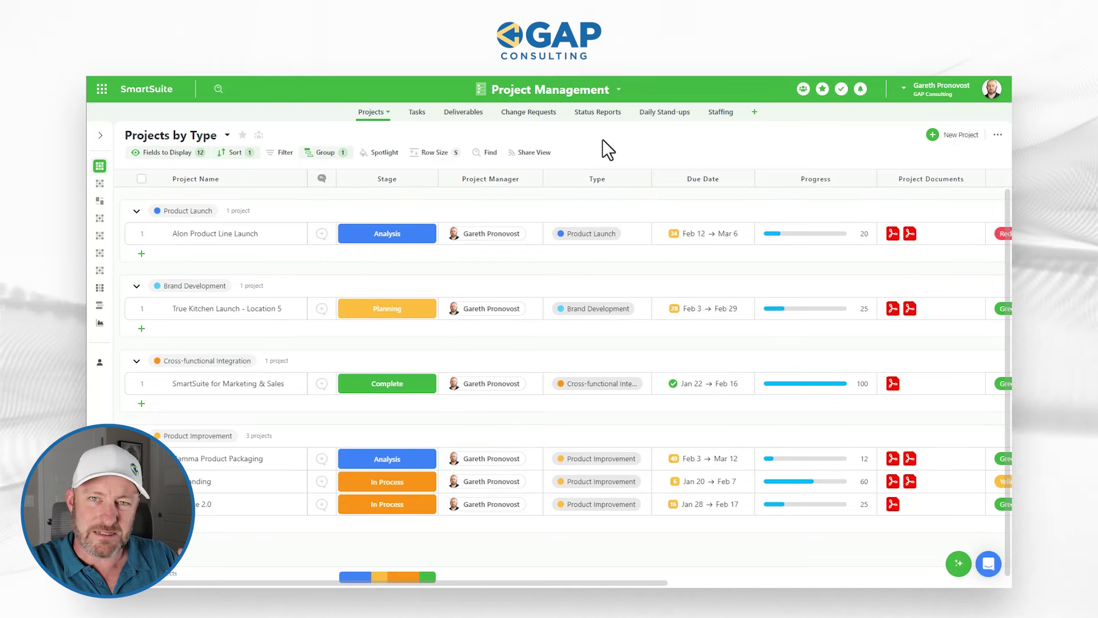
left_click(461, 113)
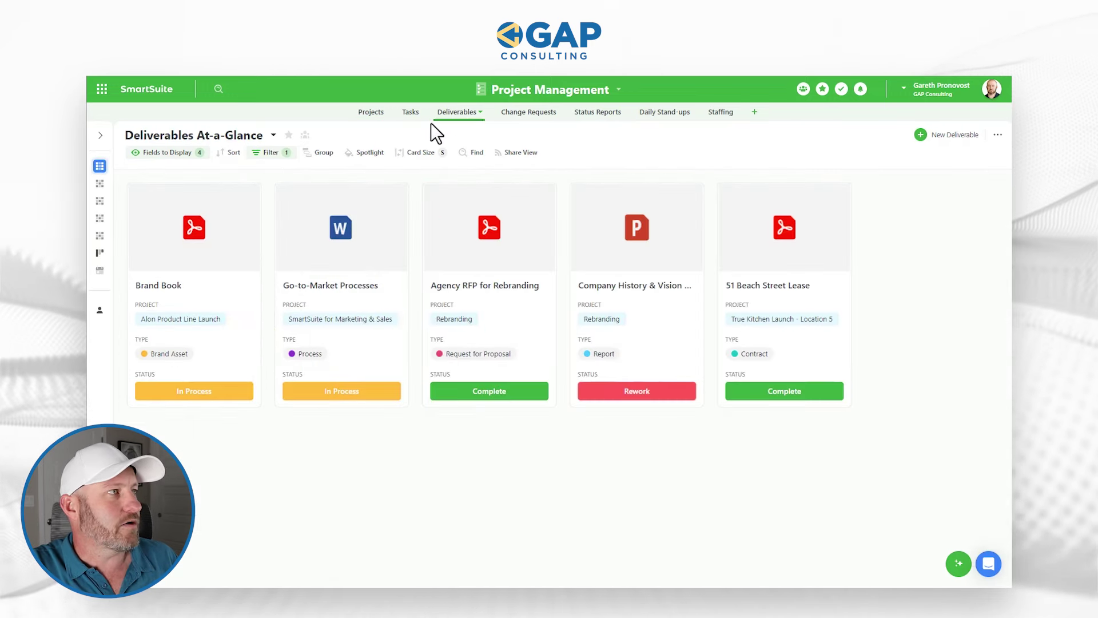
mouse_move(132, 198)
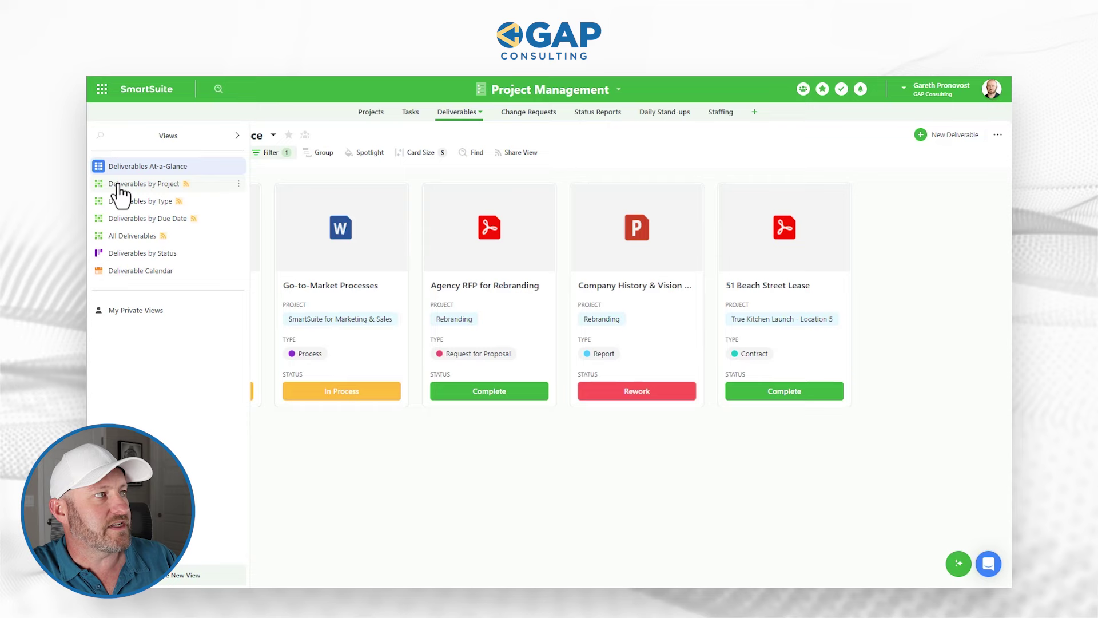
left_click(118, 184)
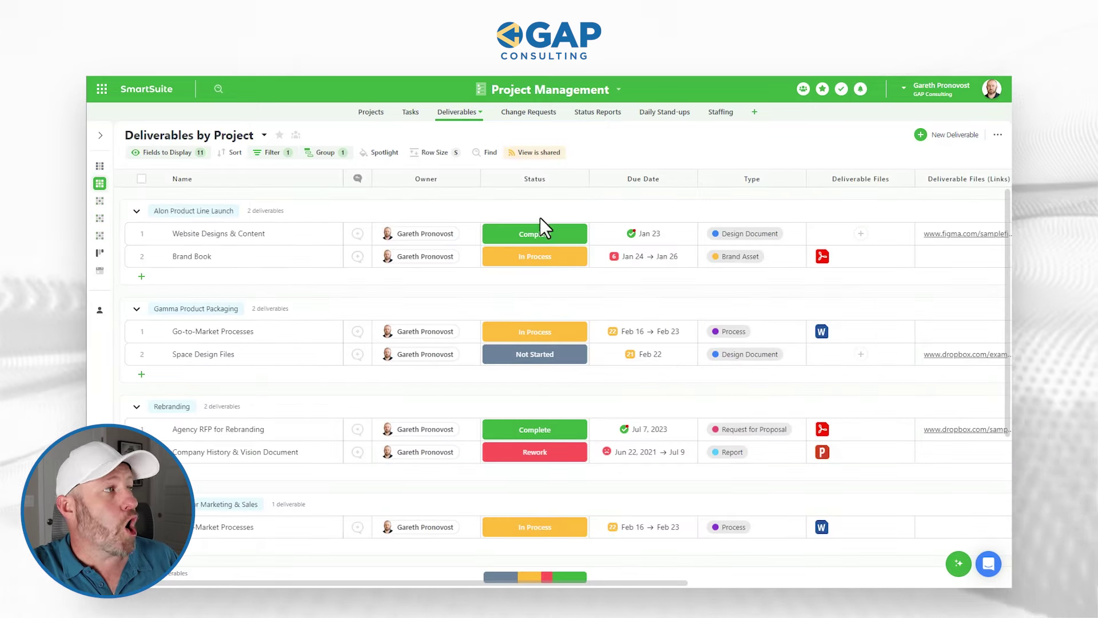
scroll(540, 217, "right", 10)
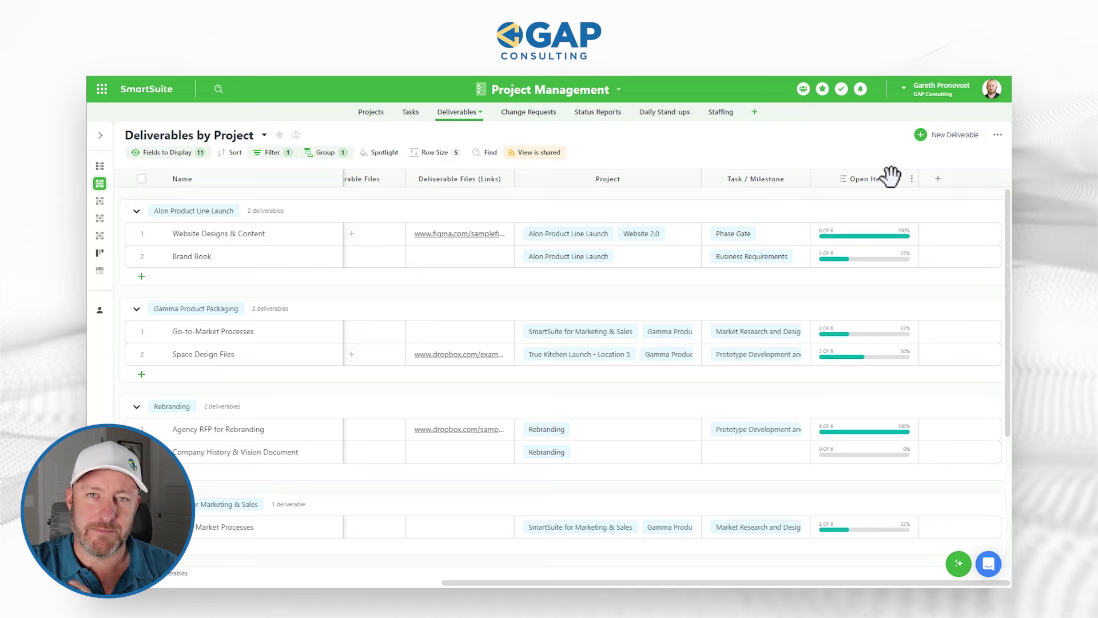
left_click(888, 177)
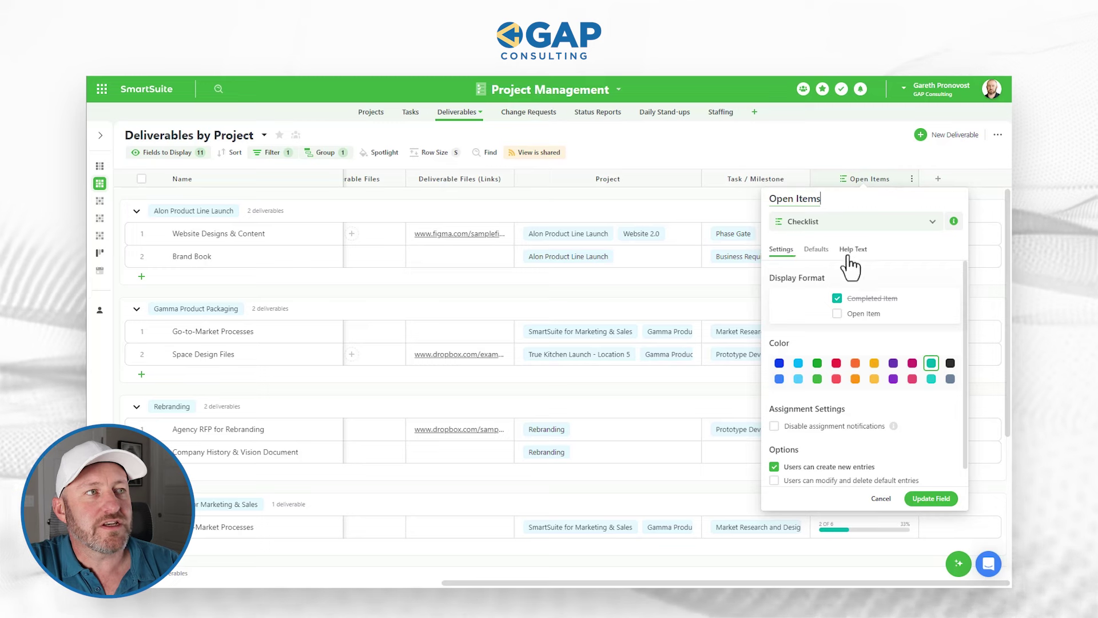
Check the Open Items default list of six checklist entries, then close the settings unchanged.
left_click(816, 250)
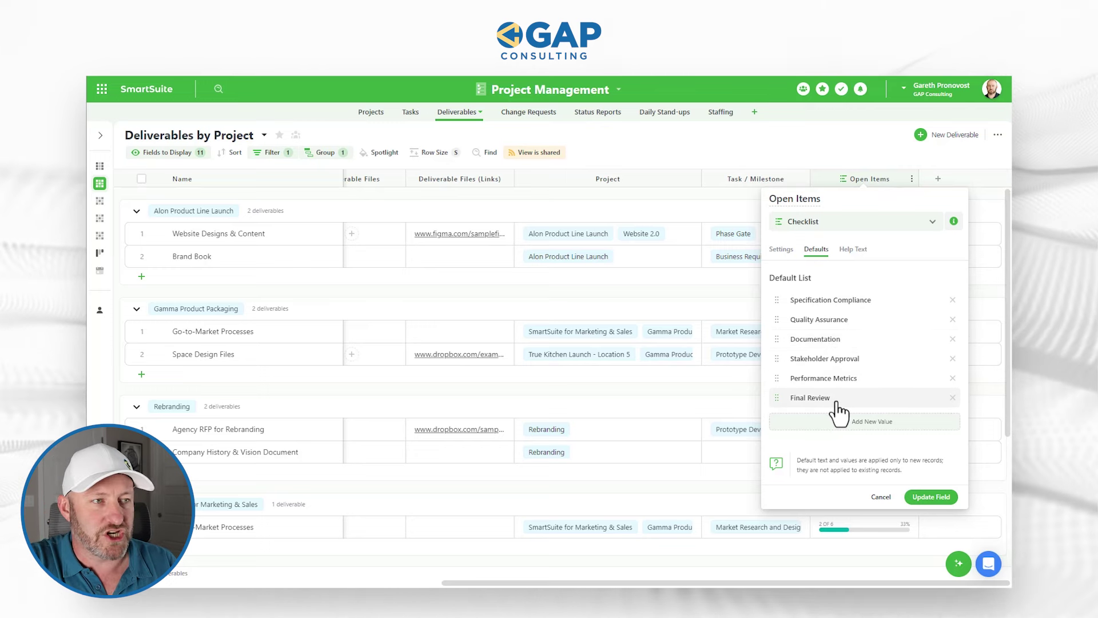
left_click(853, 160)
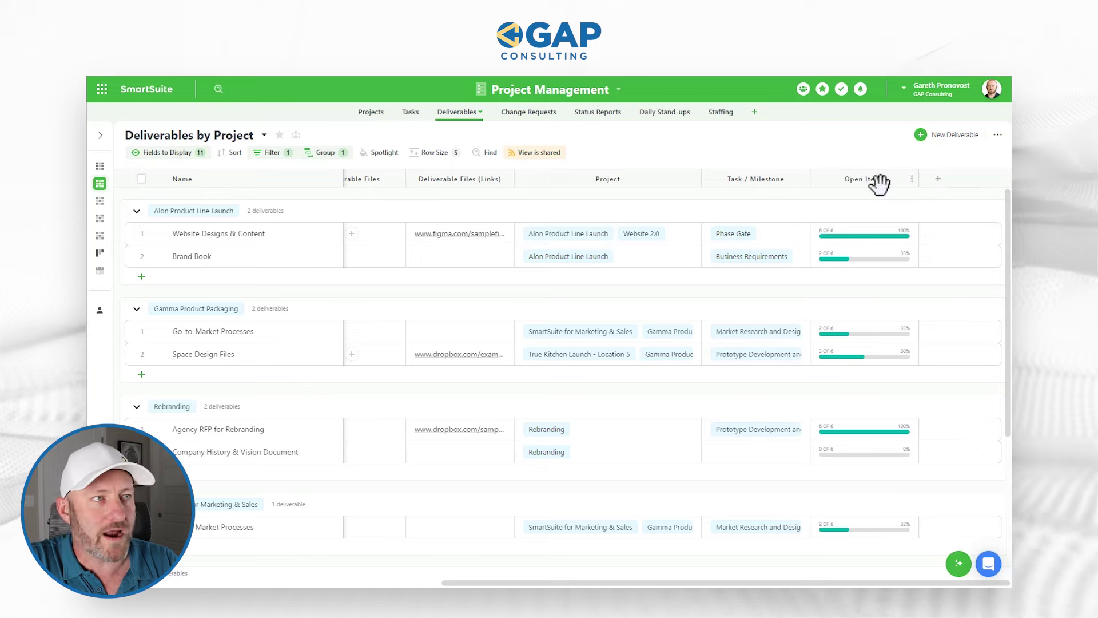
left_click(862, 244)
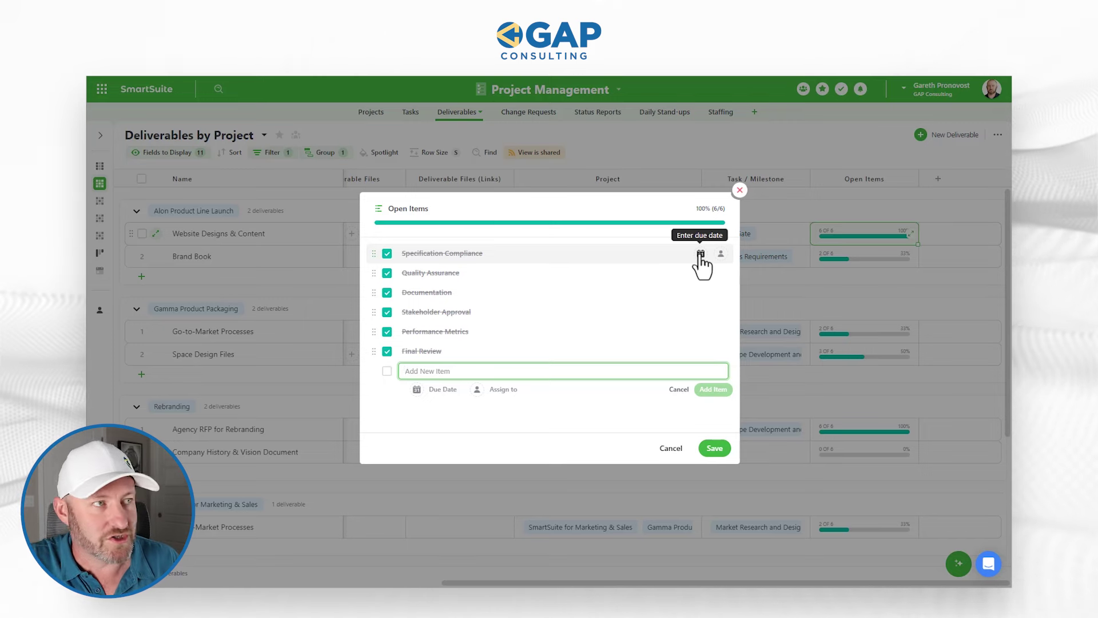
left_click(738, 191)
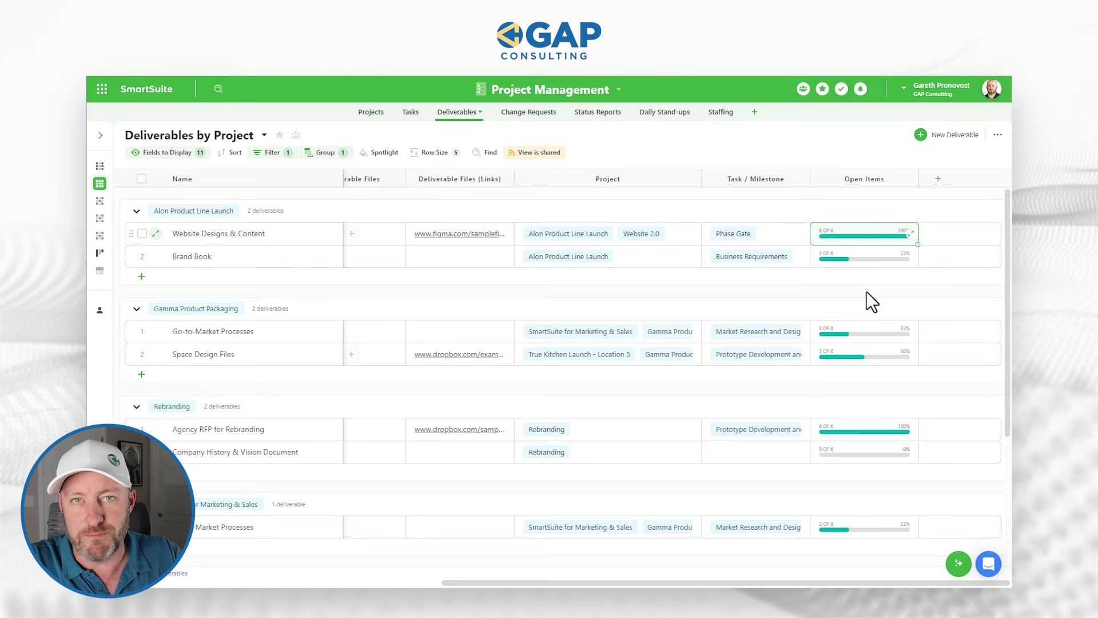
left_click(877, 296)
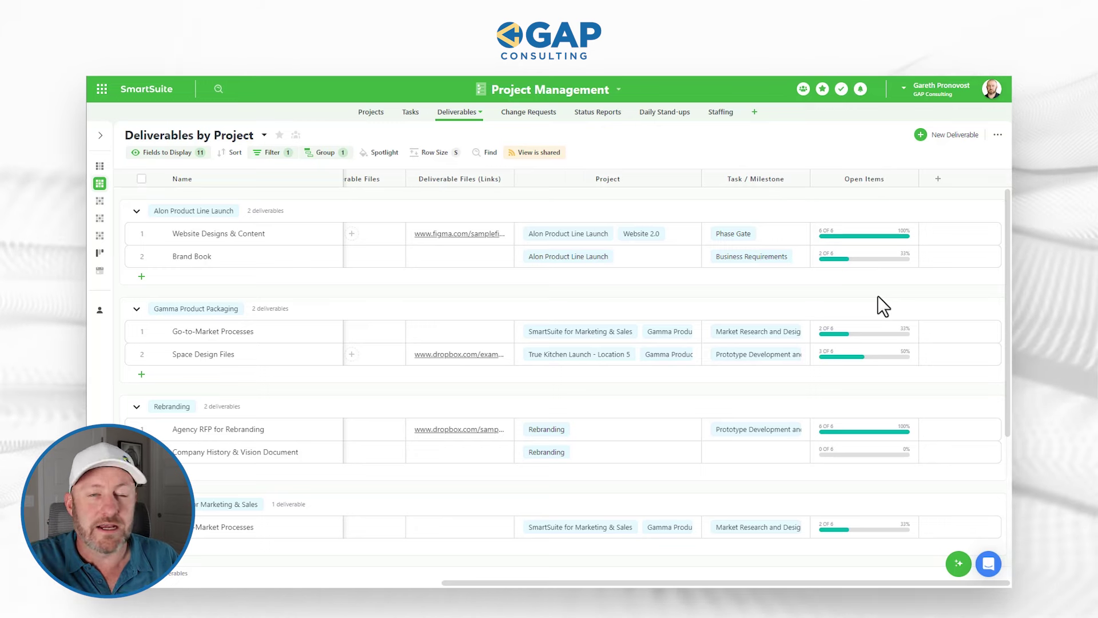
mouse_move(904, 277)
left_click(866, 260)
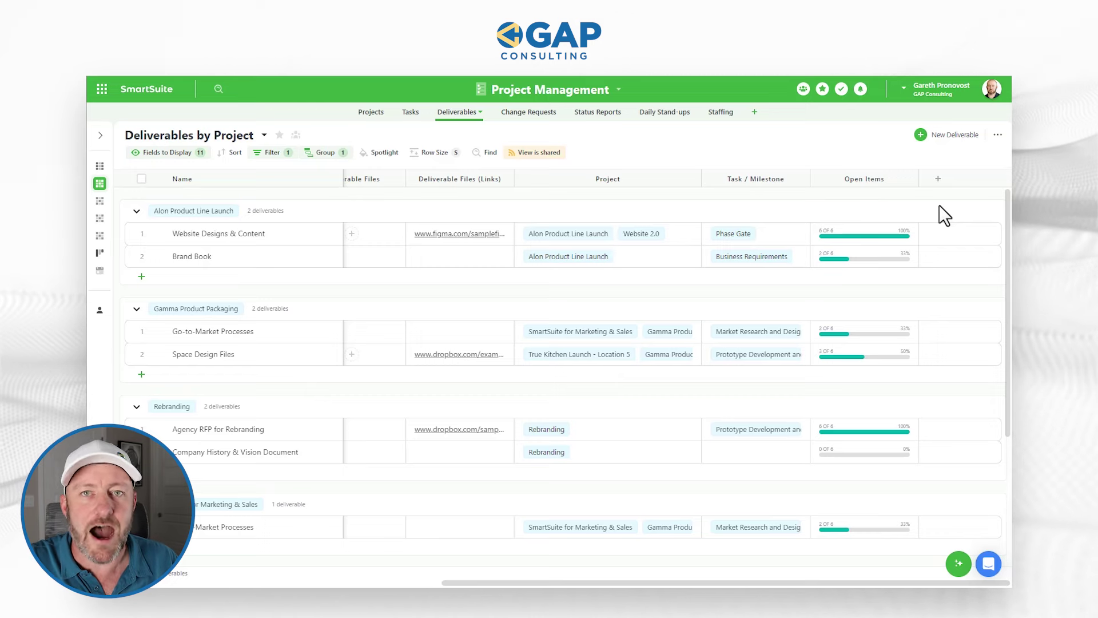
Assign Brand Book's Documentation, Stakeholder Approval and Performance Metrics items to one team member.
left_click(912, 257)
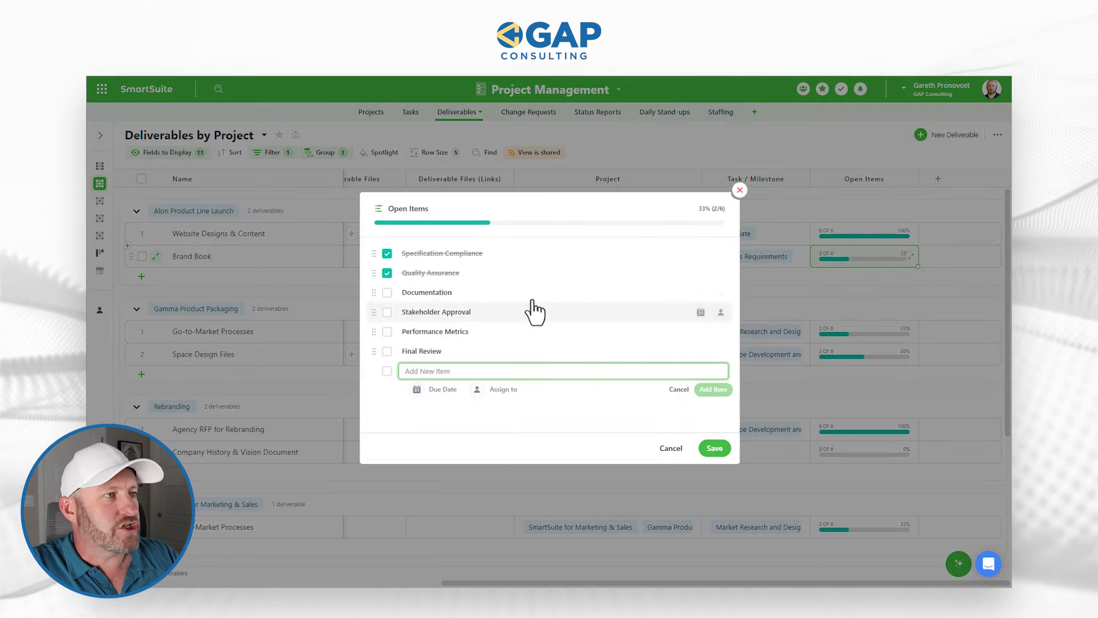
left_click(721, 293)
left_click(709, 364)
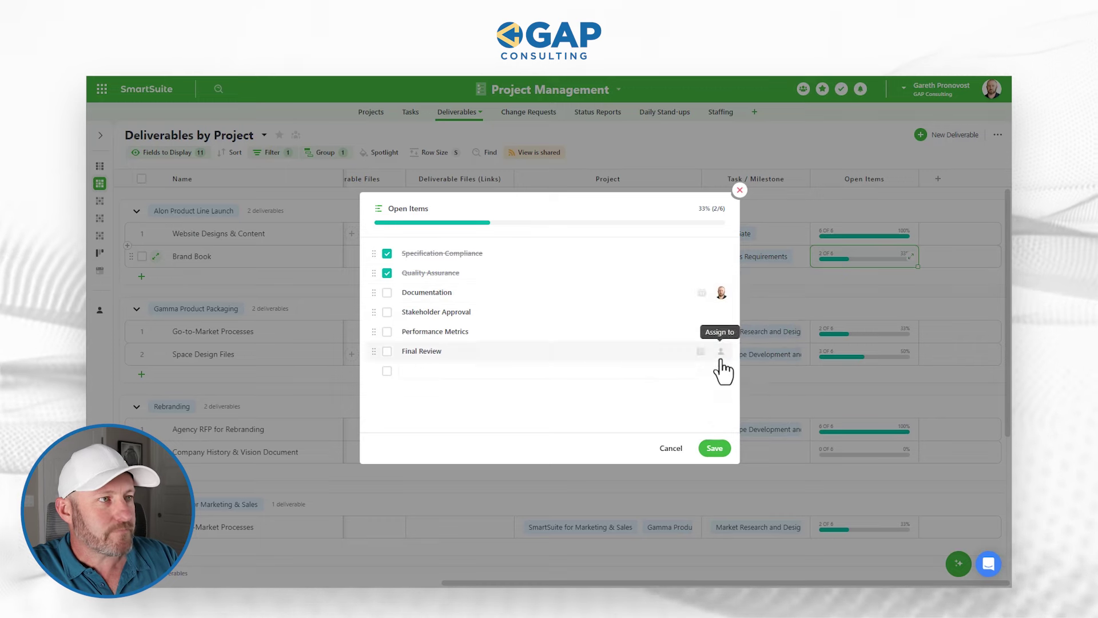
left_click(721, 312)
left_click(734, 384)
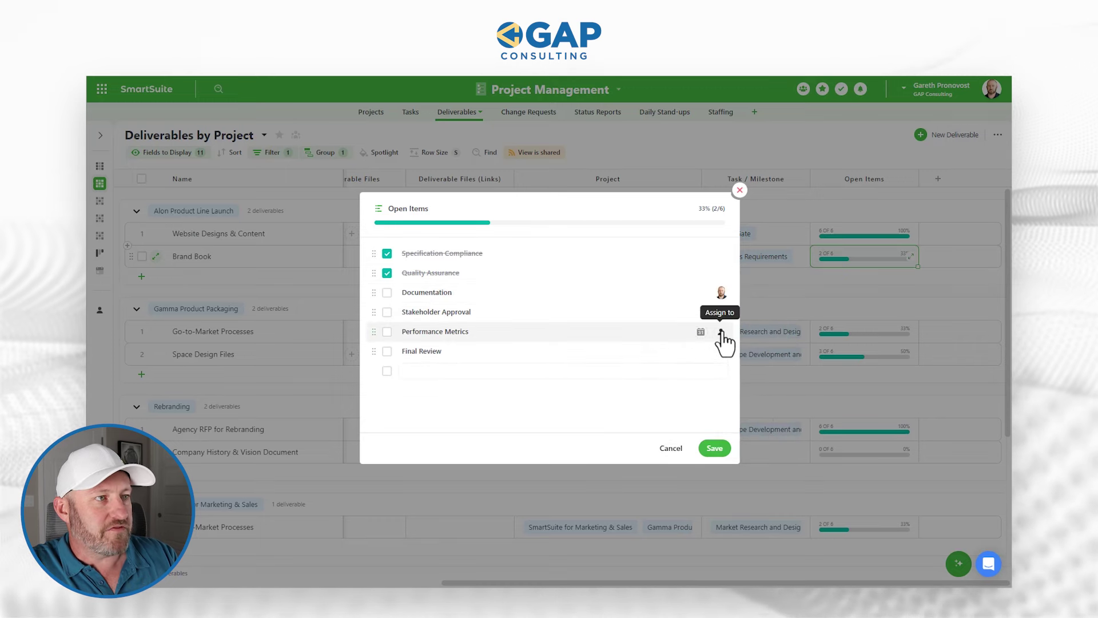
left_click(721, 332)
left_click(738, 410)
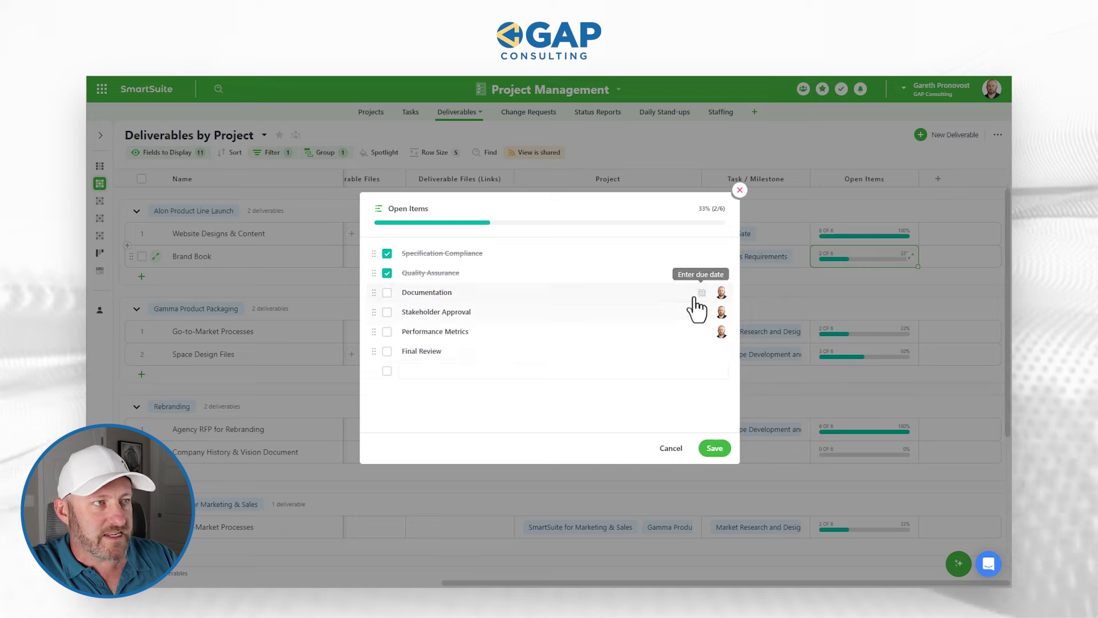
Give those items due dates Feb 02, Jan 31 and Feb 08, and save.
left_click(701, 293)
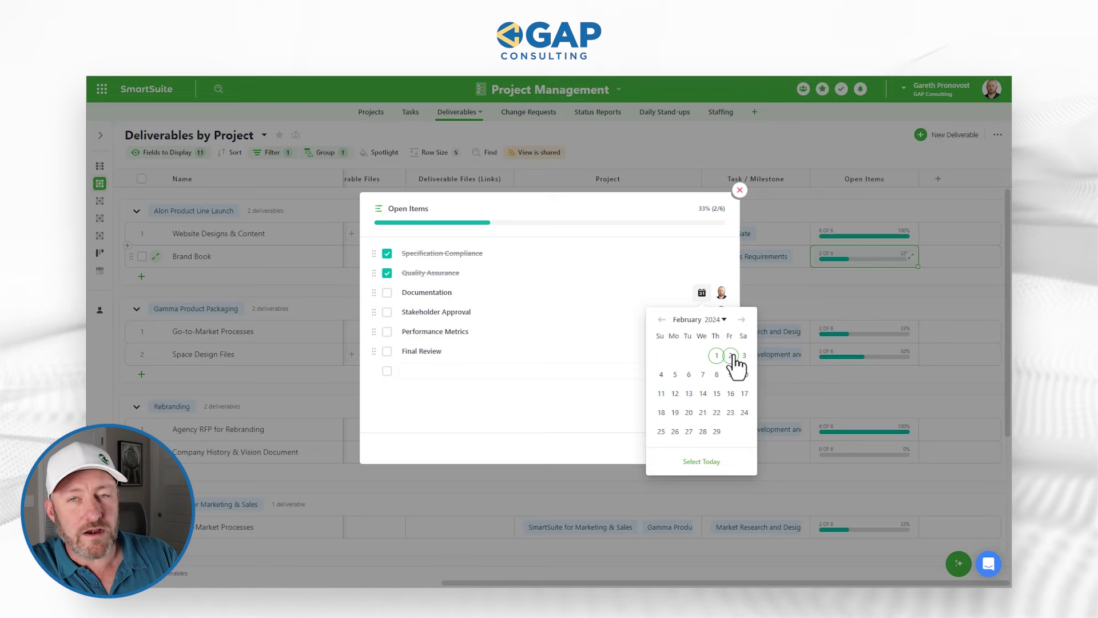
left_click(731, 356)
left_click(700, 313)
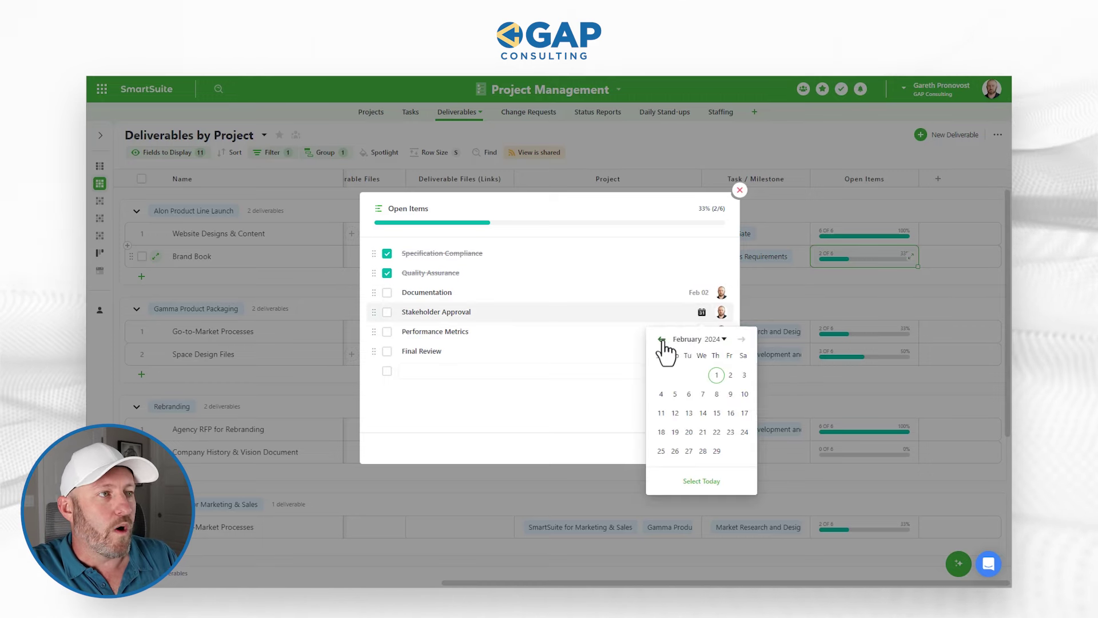
left_click(703, 451)
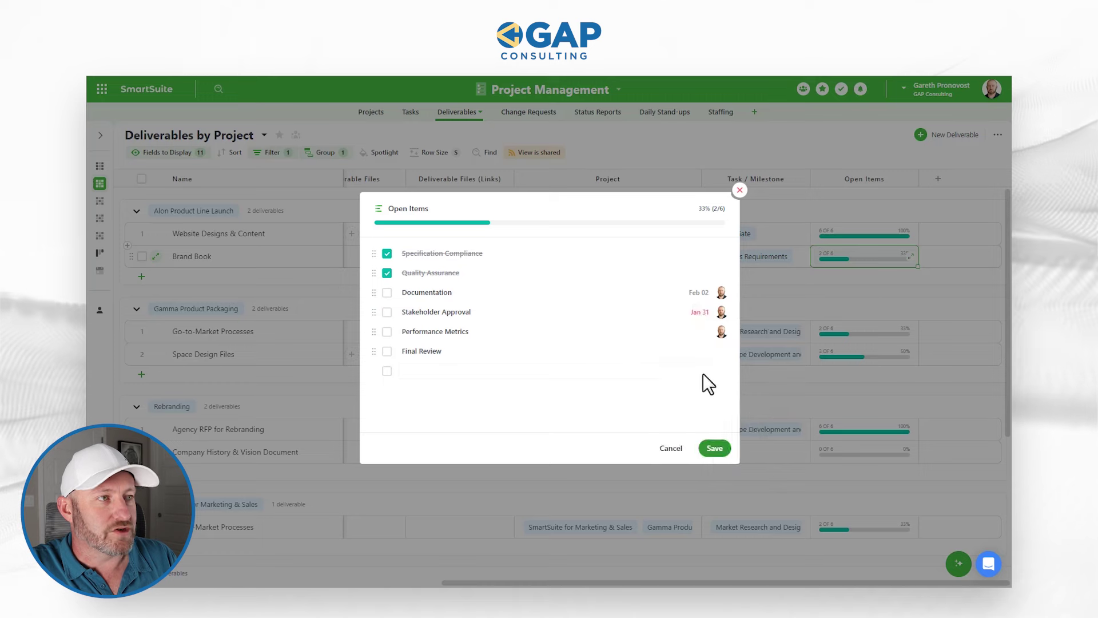
left_click(702, 331)
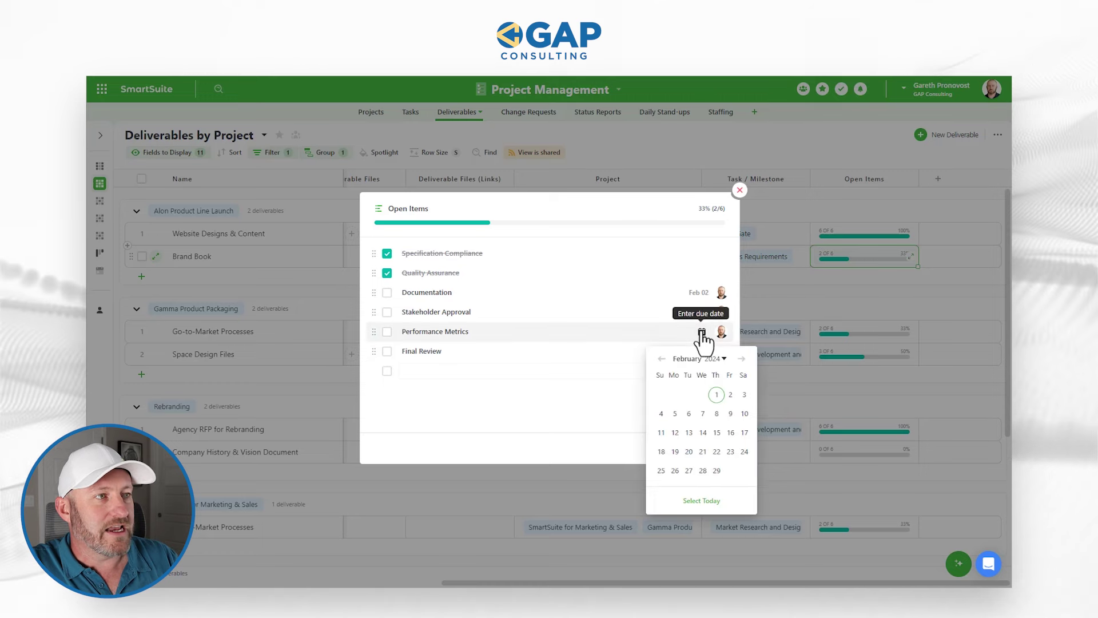
left_click(715, 416)
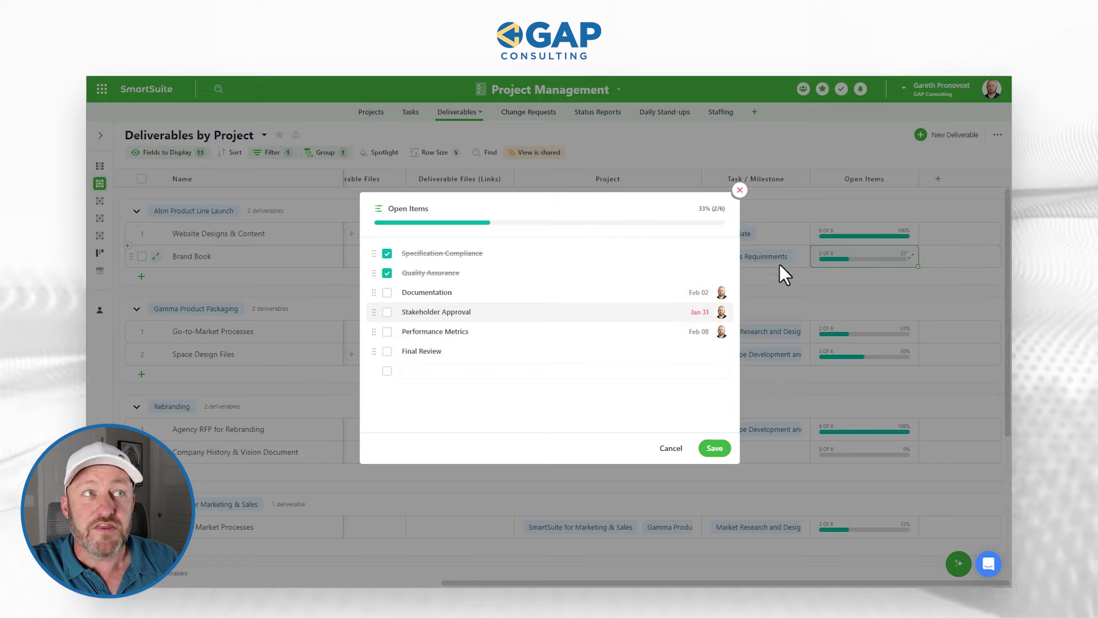
left_click(713, 449)
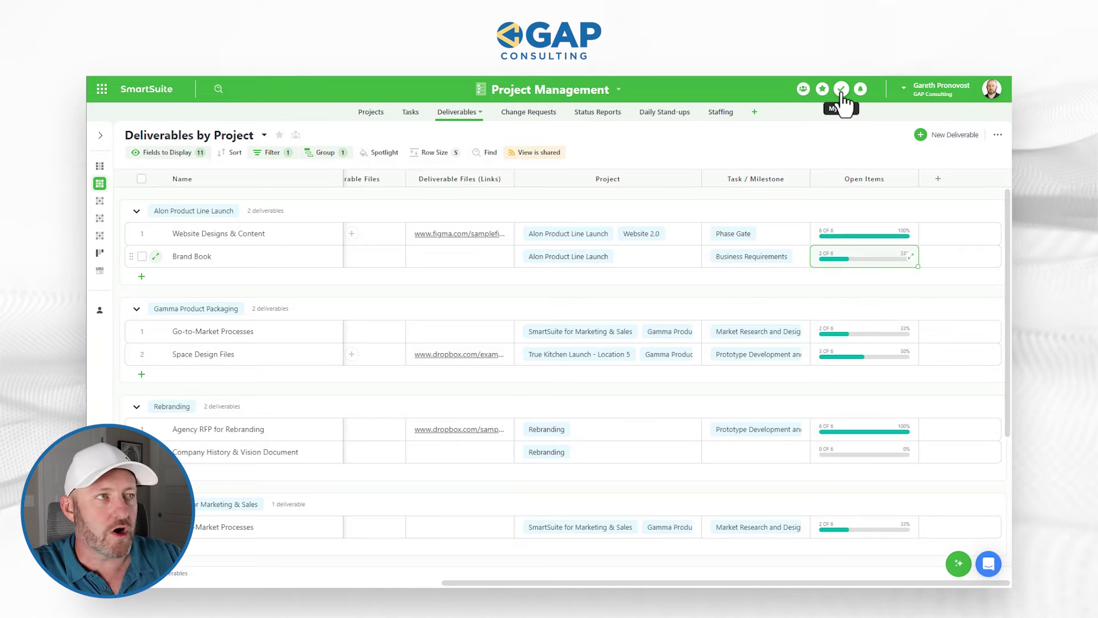
Look over the My Work assignments overview, then close it to return to the table.
left_click(841, 89)
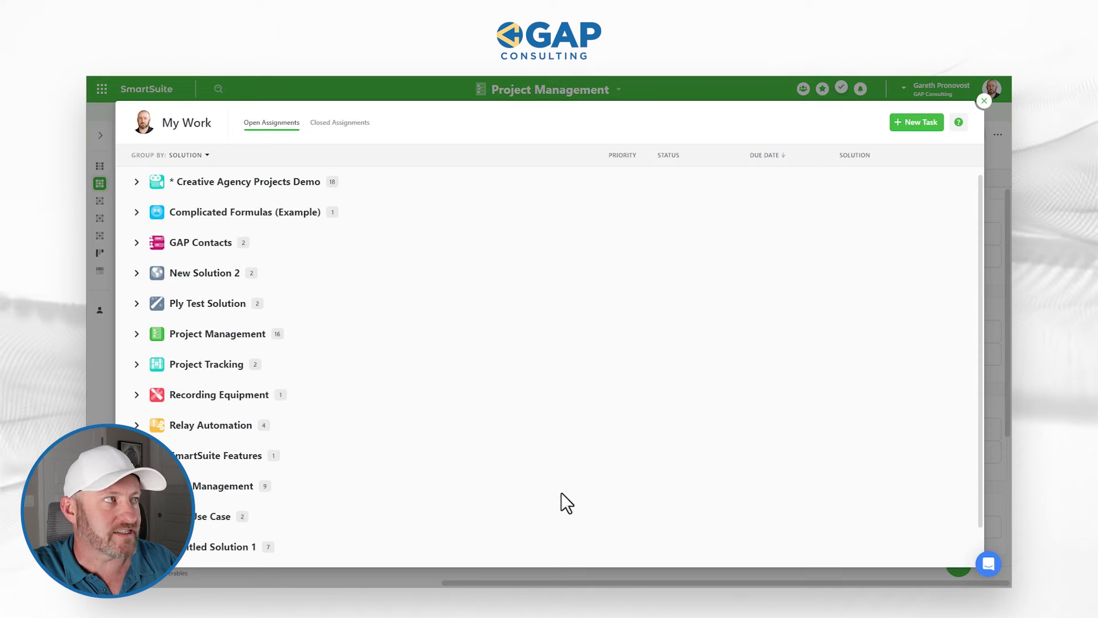
scroll(309, 401, "down", 1)
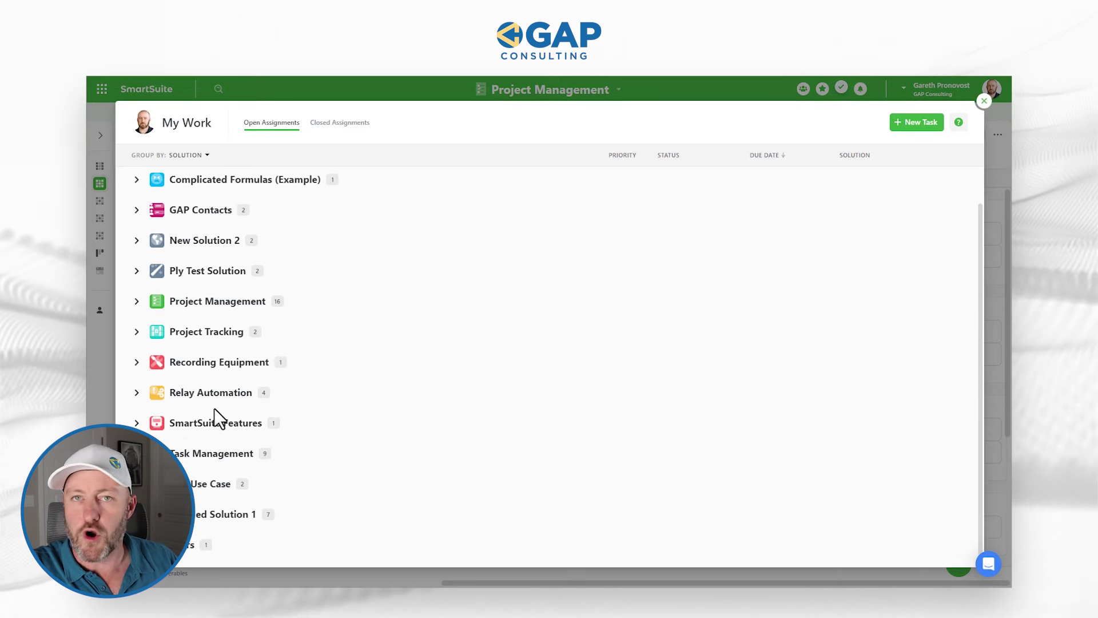
scroll(241, 400, "up", 1)
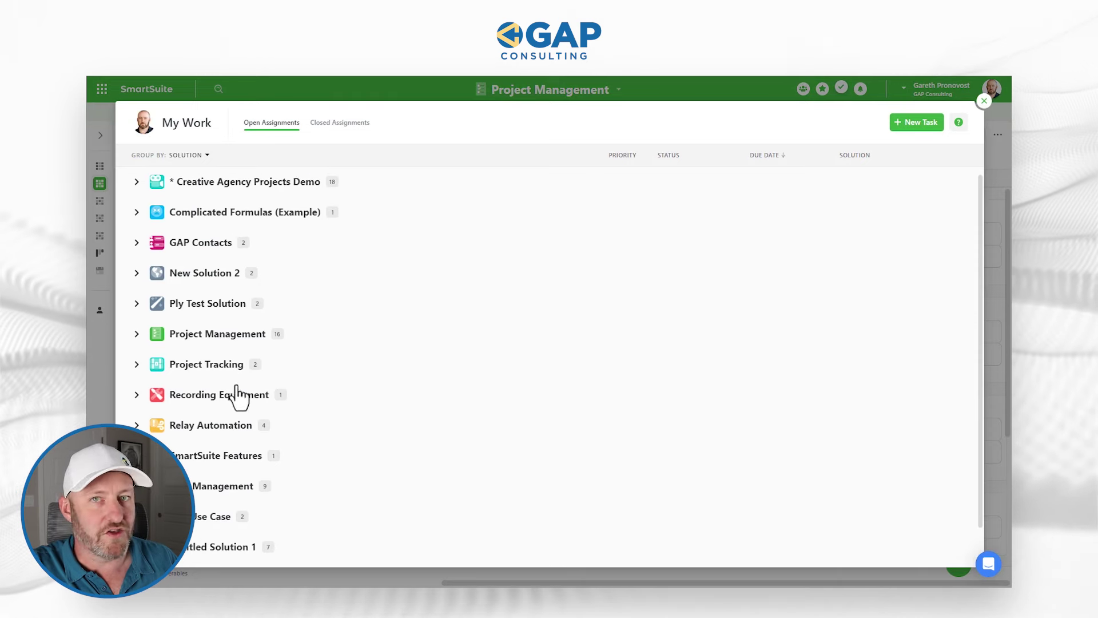
left_click(983, 102)
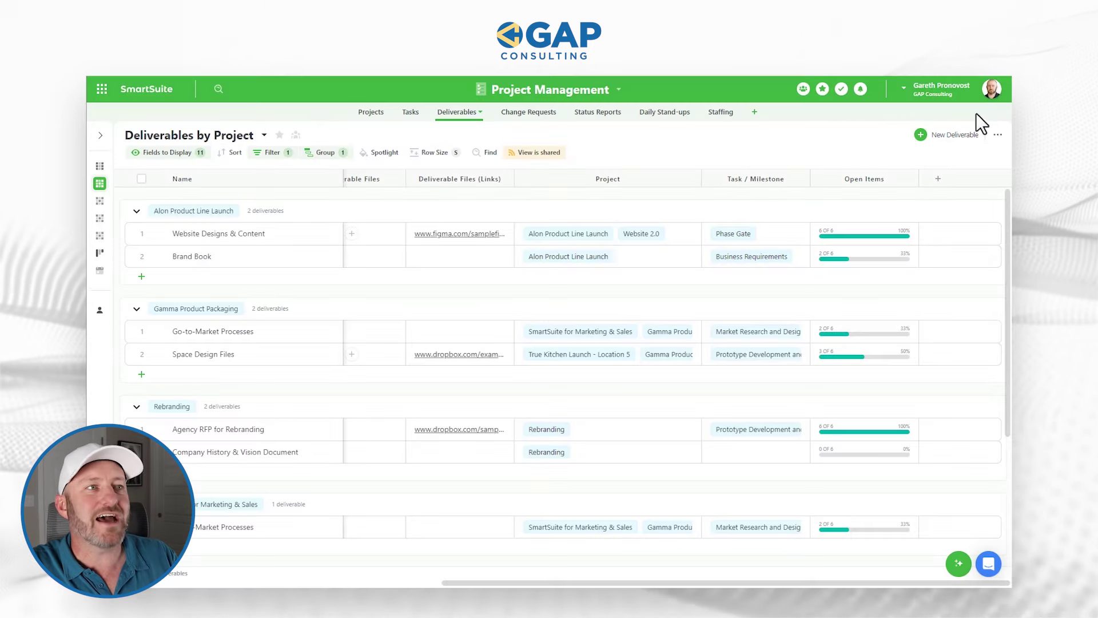
left_click(897, 265)
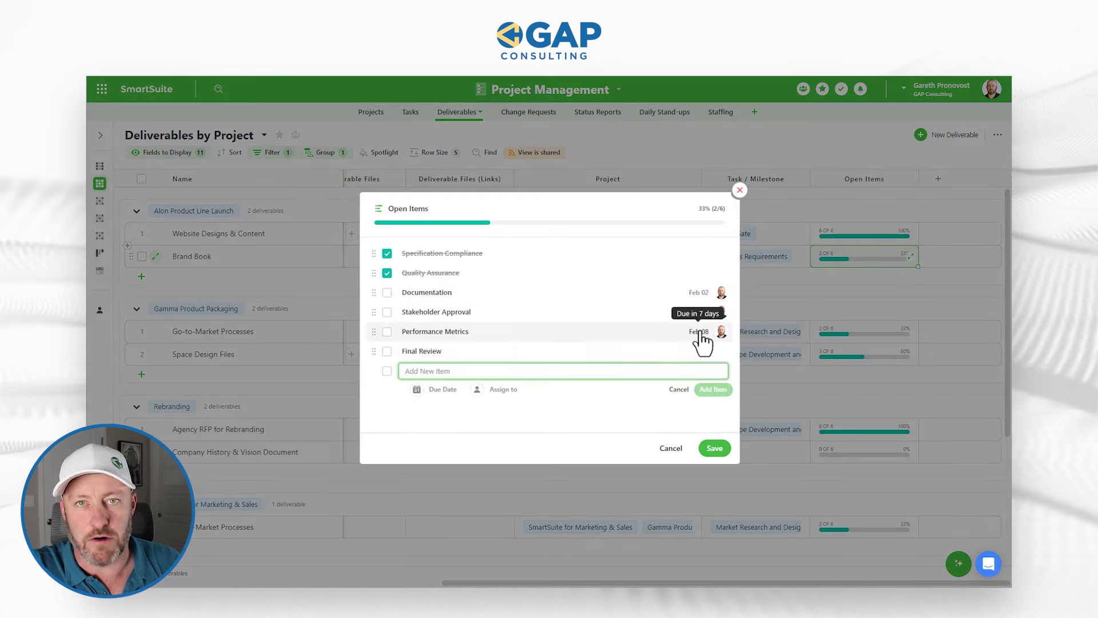
left_click(740, 190)
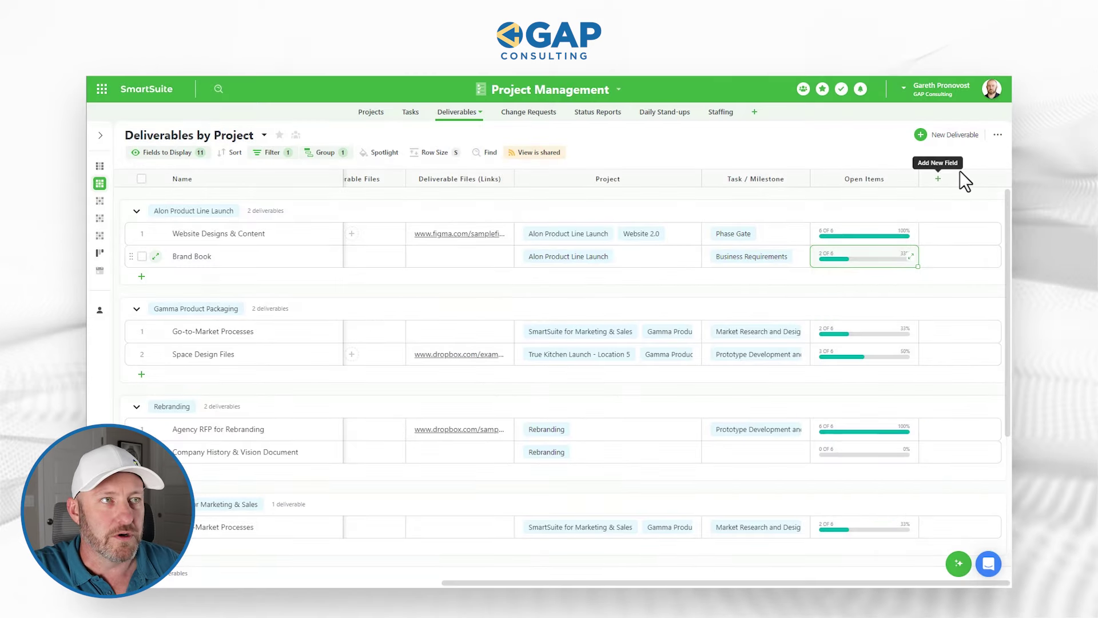
Add a Formula field named 'Total Checklist Items' and switch on its Advanced Editor.
left_click(938, 179)
mouse_move(900, 240)
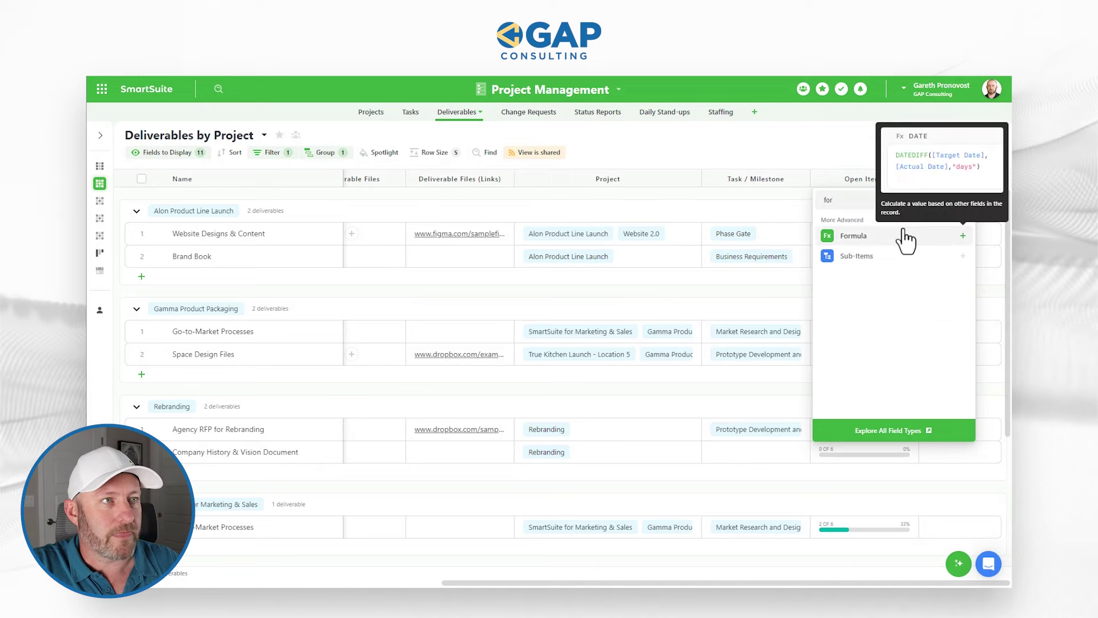
left_click(906, 239)
key("ctrl+a")
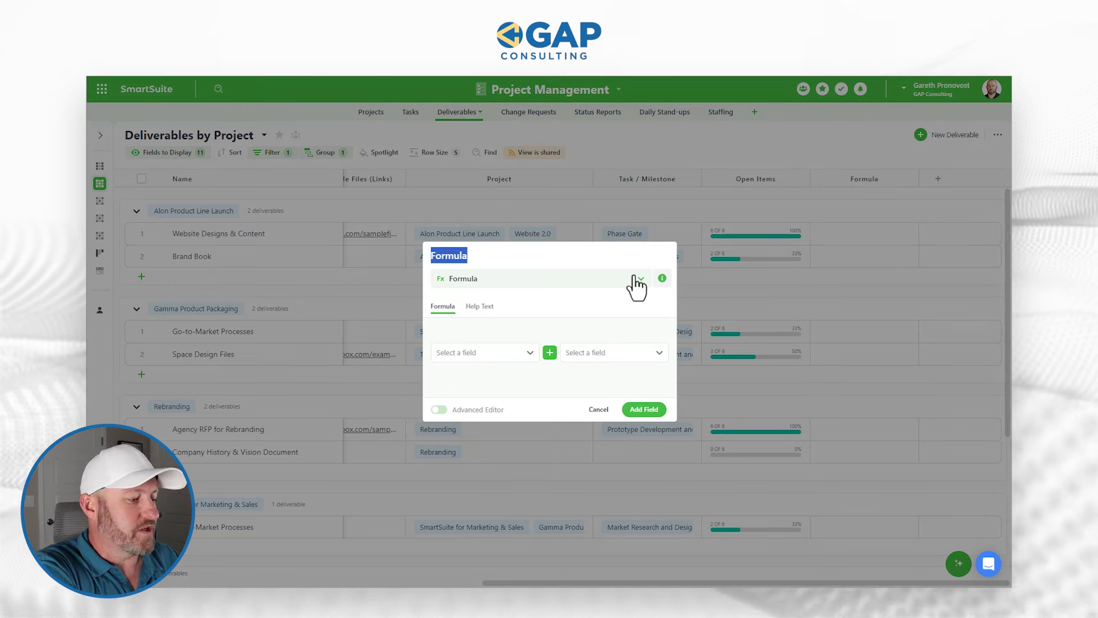
type("Total Checklist Items")
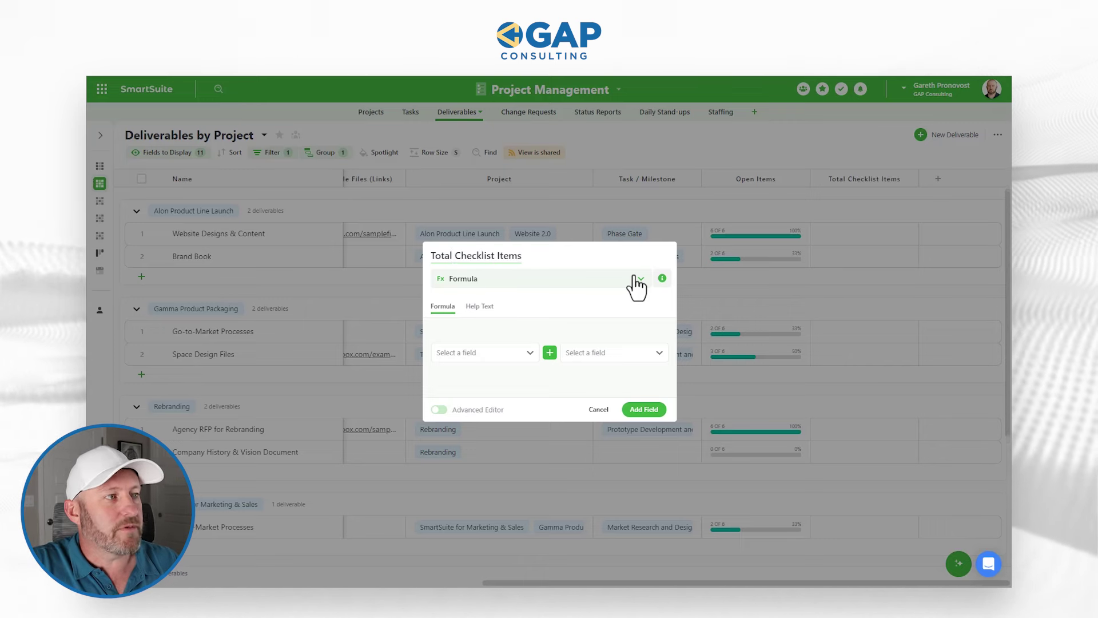
left_click(439, 410)
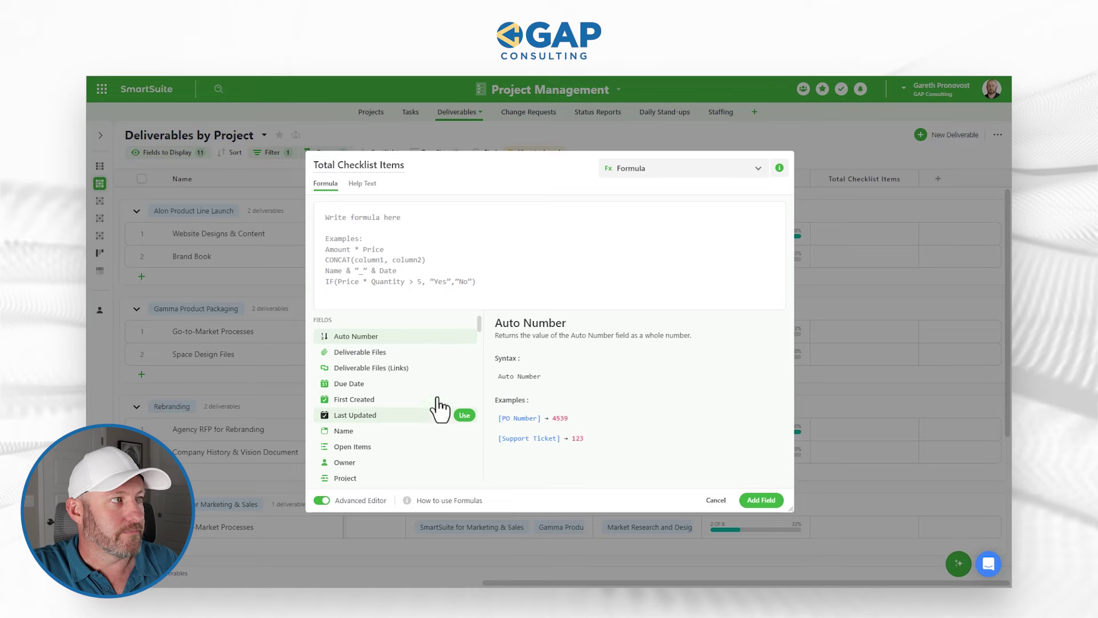
Enter the formula CHECKLIST_COUNT([Open Items]) and add the field to the Deliverables table.
type("che")
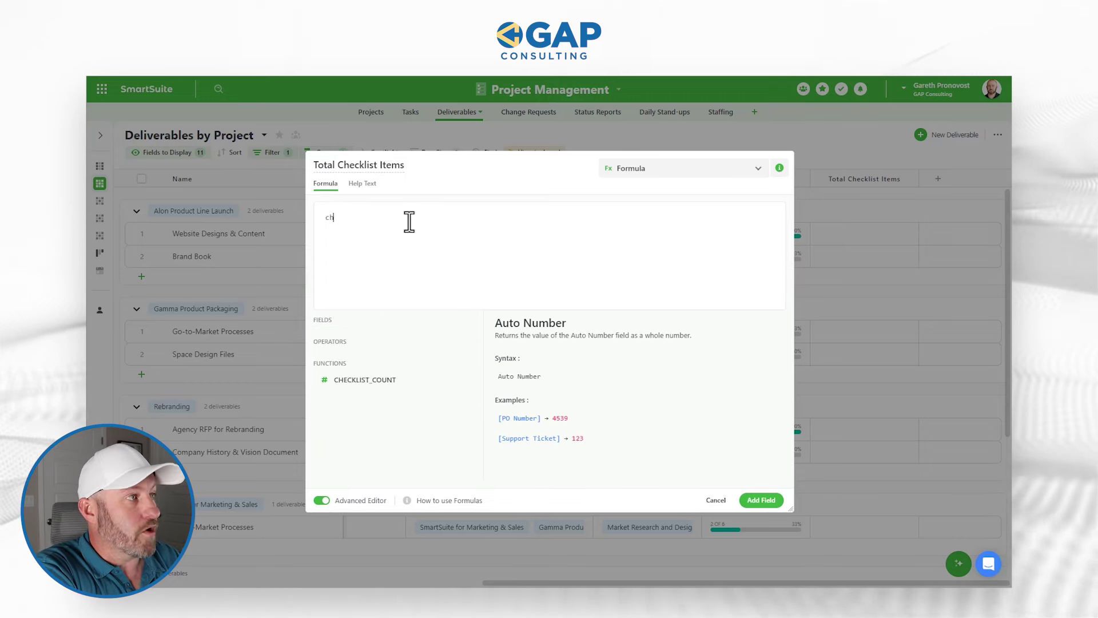
left_click(465, 380)
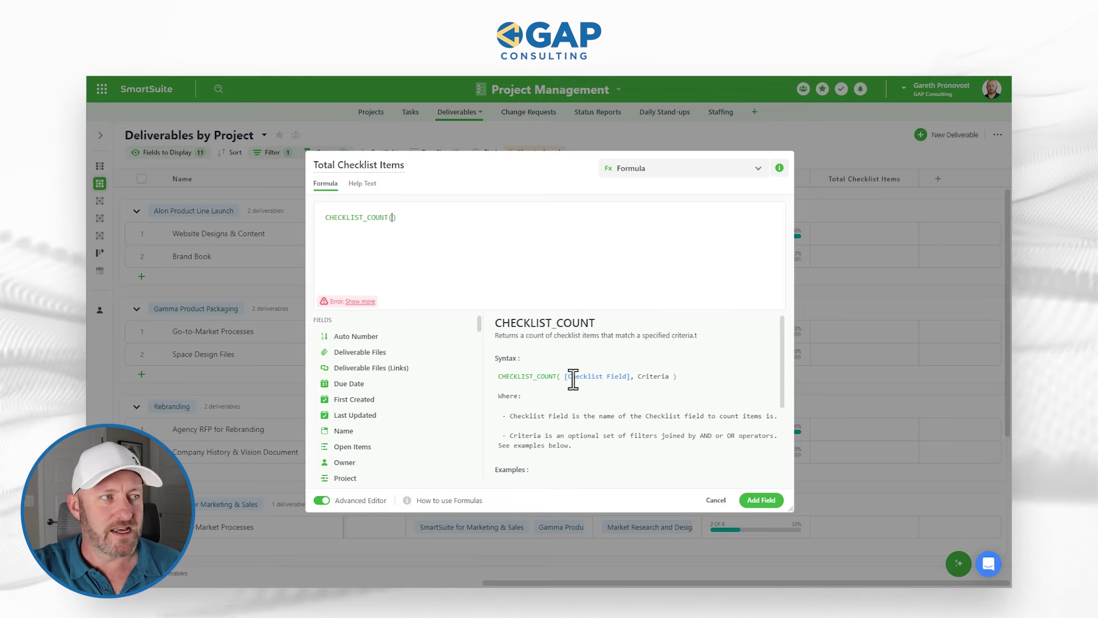
left_click_drag(563, 378, 633, 375)
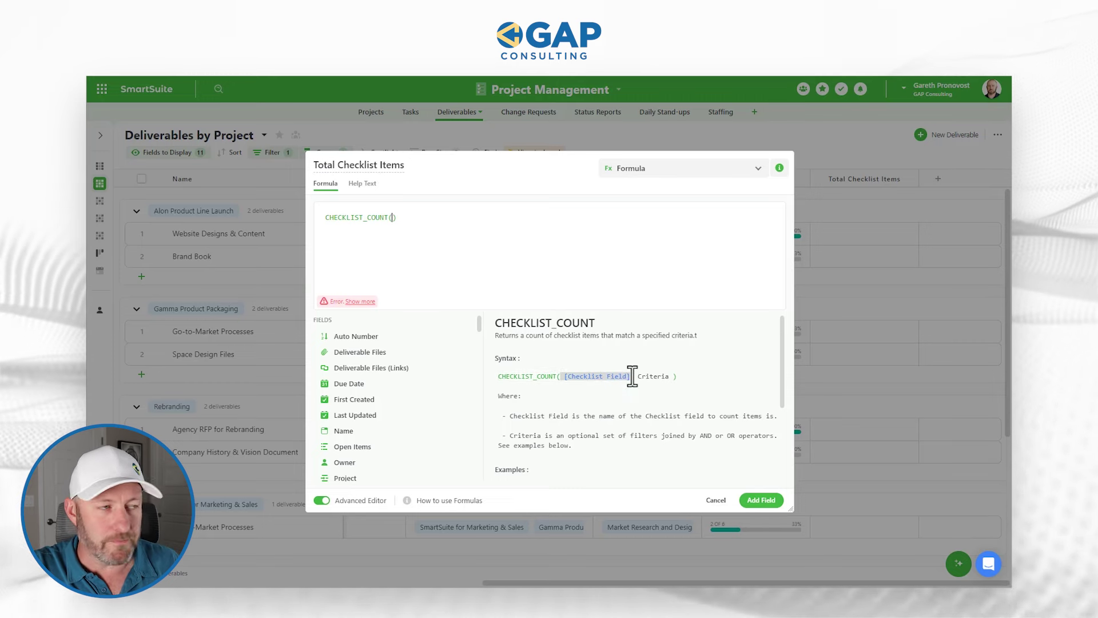
left_click_drag(637, 378, 673, 376)
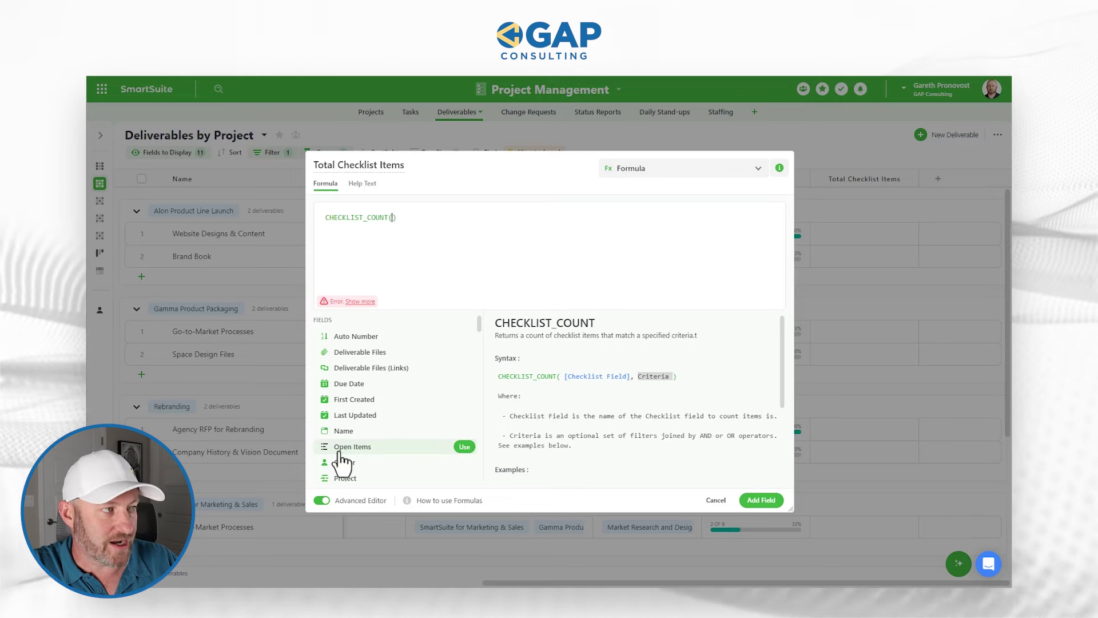
left_click(464, 446)
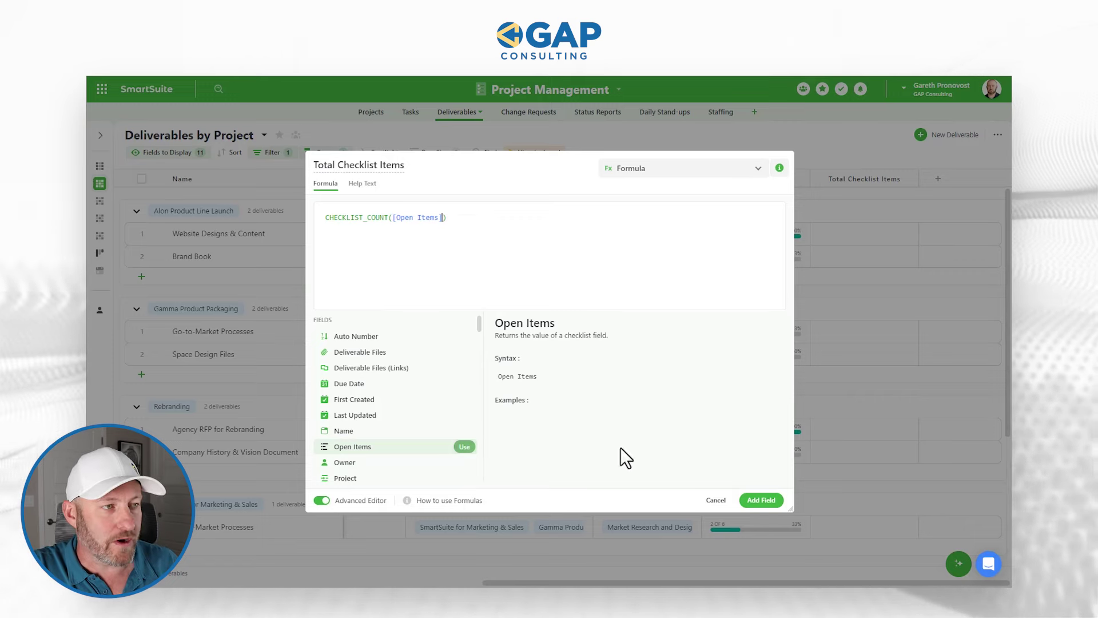
left_click(766, 502)
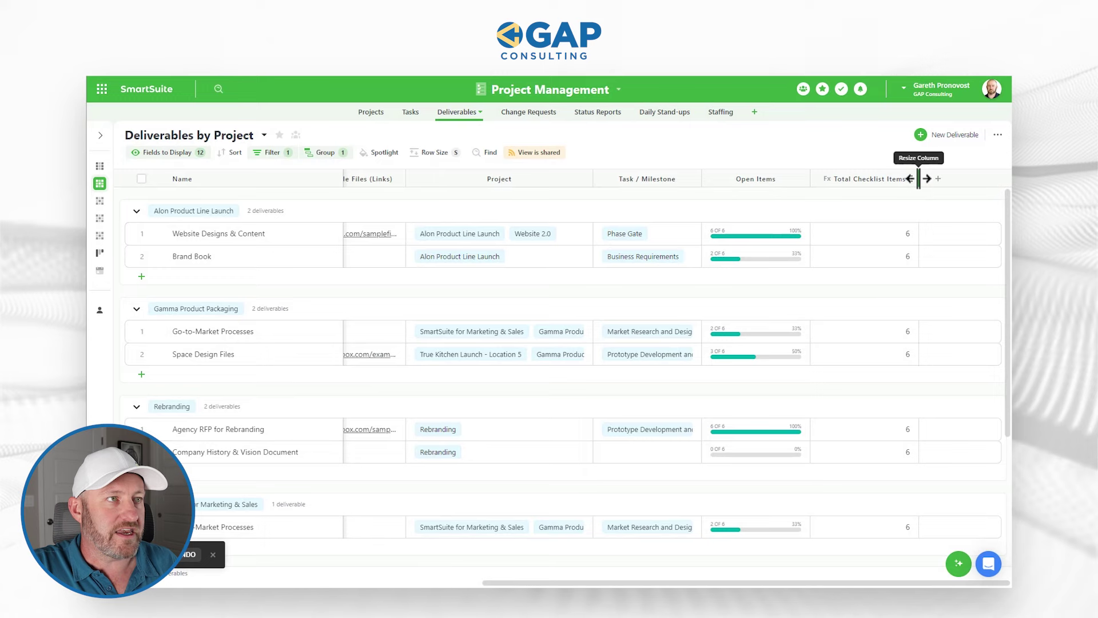
Confirm every deliverable shows 6 Total Checklist Items and widen that column slightly.
left_click(906, 232)
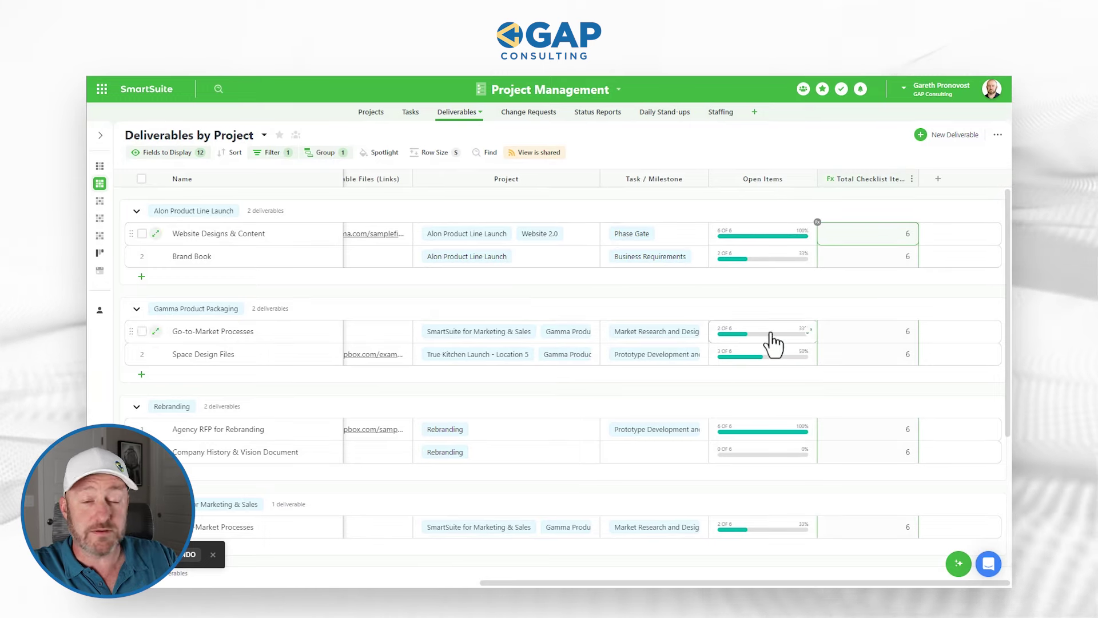
scroll(772, 489, "down", 3)
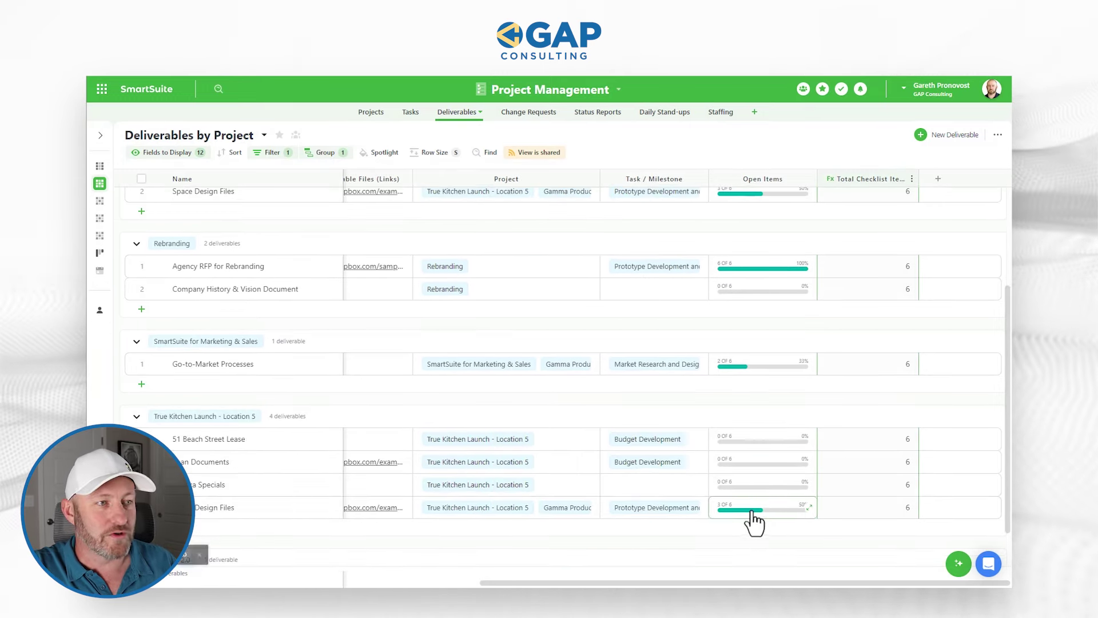
scroll(756, 507, "up", 3)
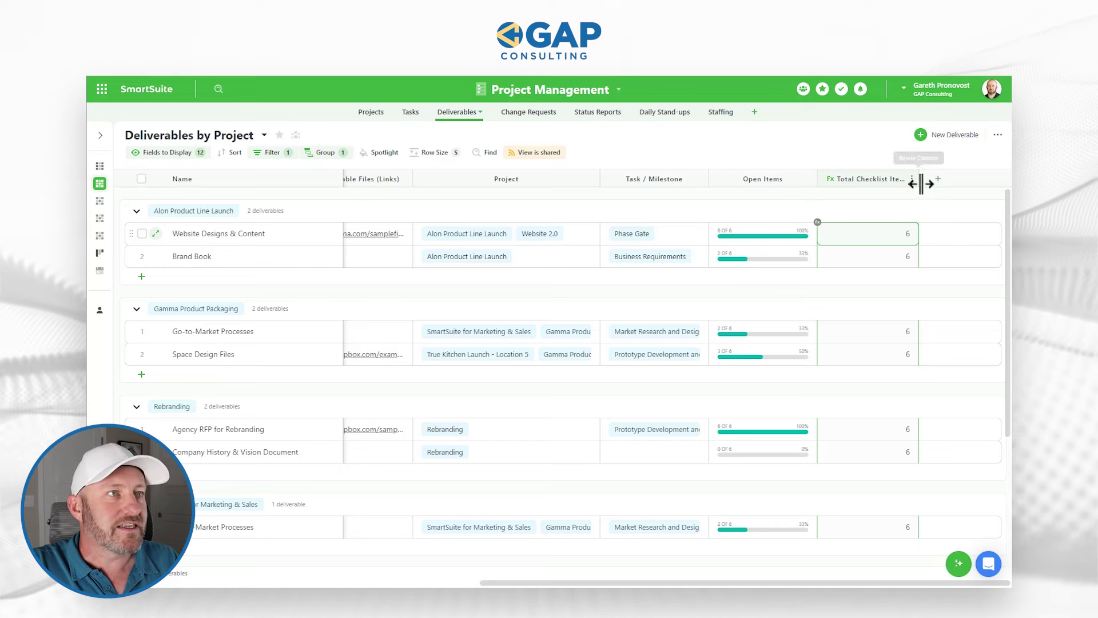
left_click_drag(920, 178, 923, 178)
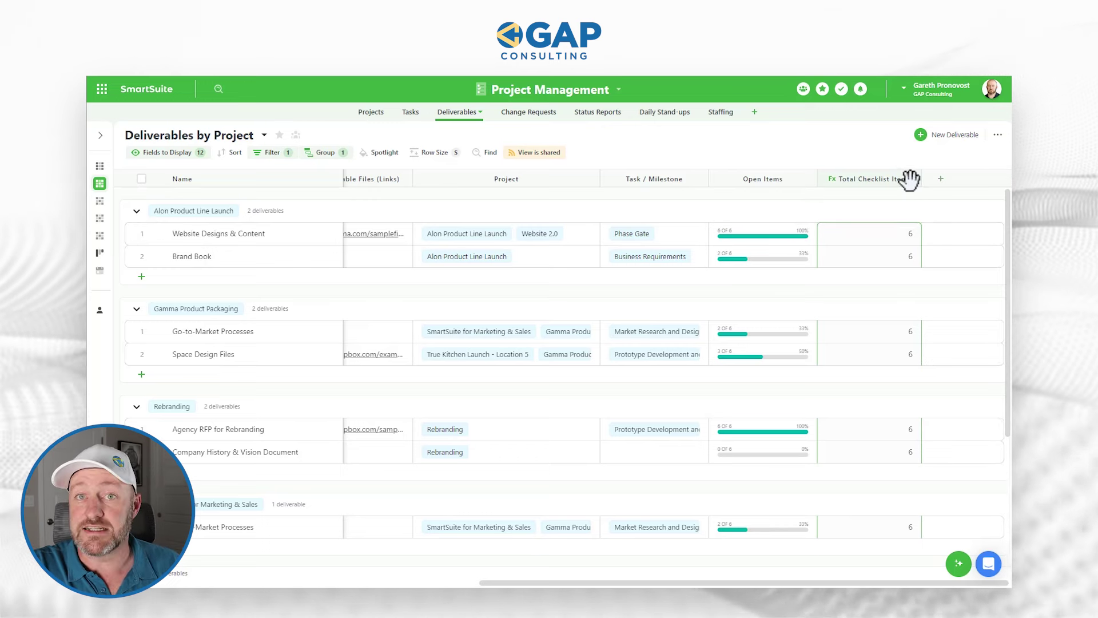
left_click(940, 179)
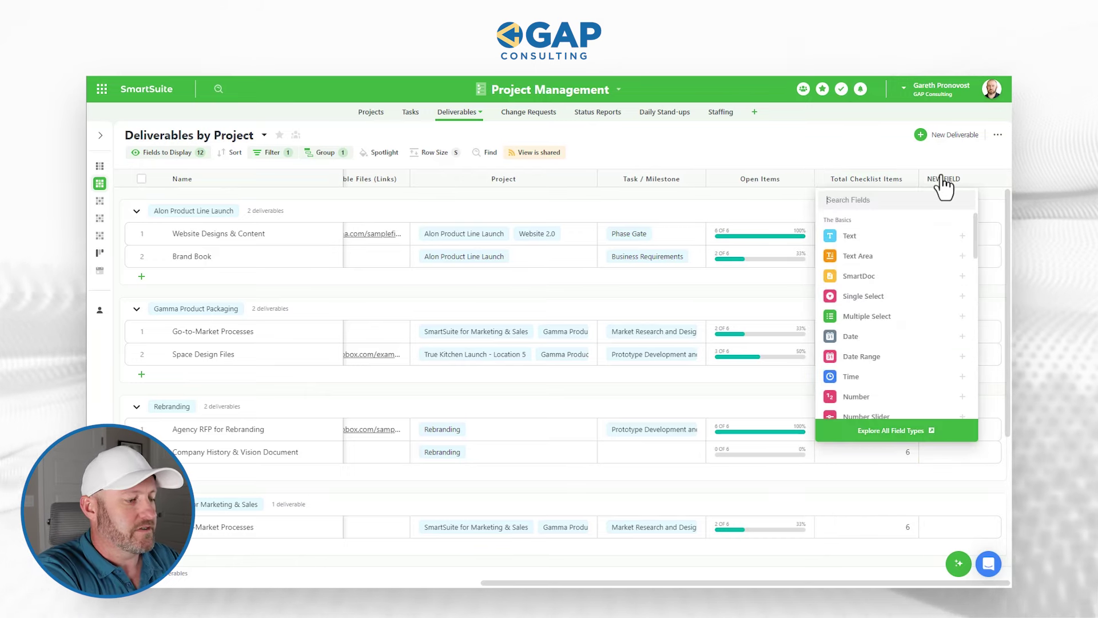
Add a second Formula field named 'Assigned to' plus the team member's name, with the Advanced Editor.
type("for")
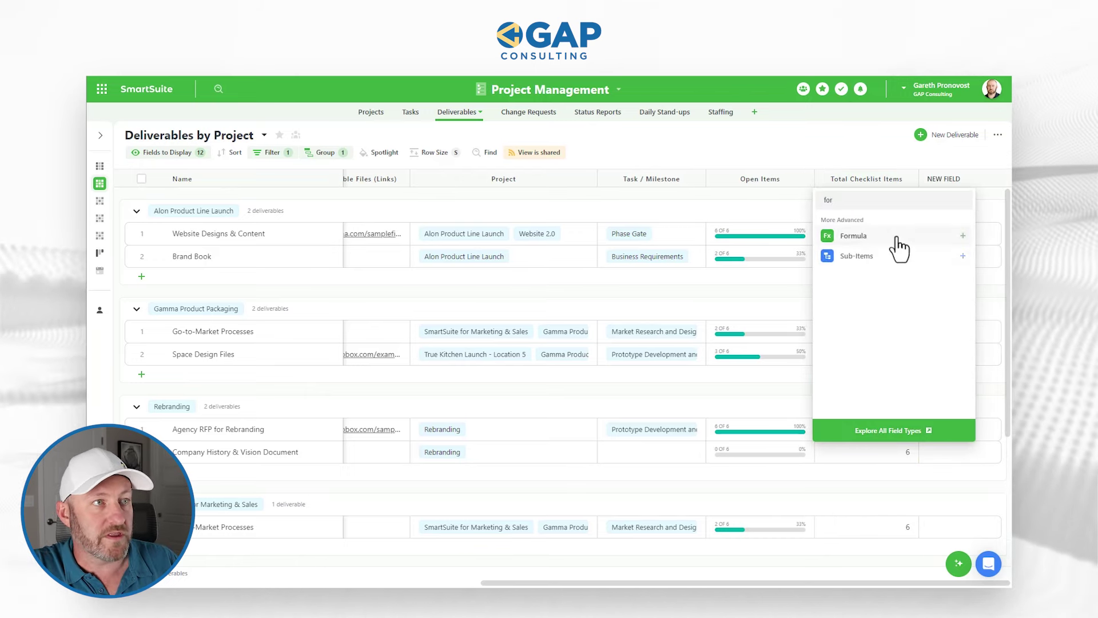
left_click(895, 237)
key("ctrl+a")
type("Assige")
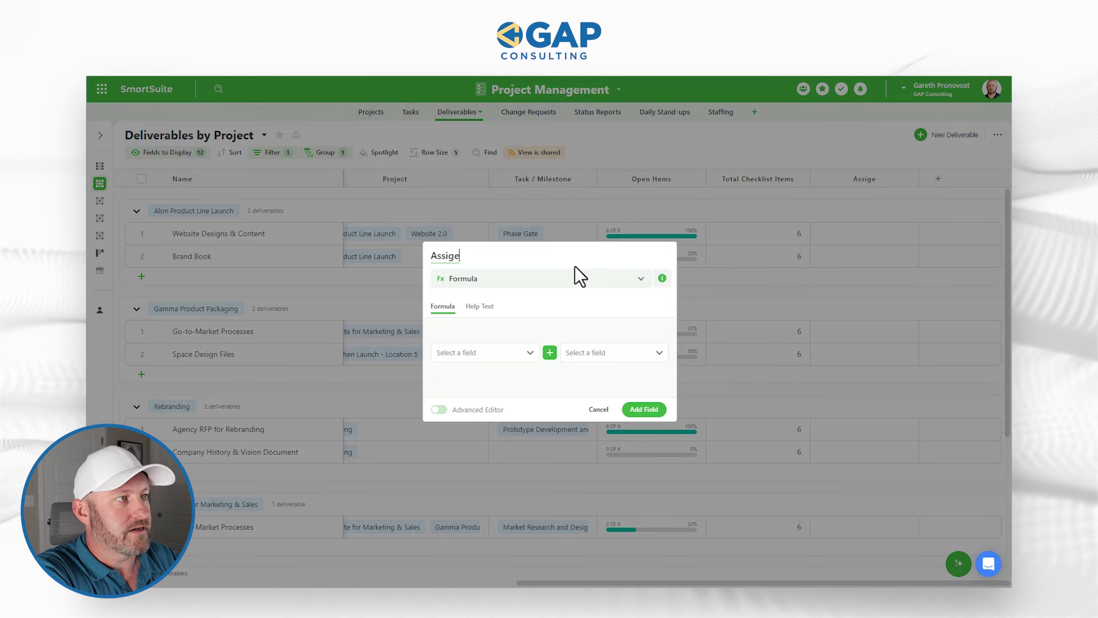
key("BackSpace")
type("ned")
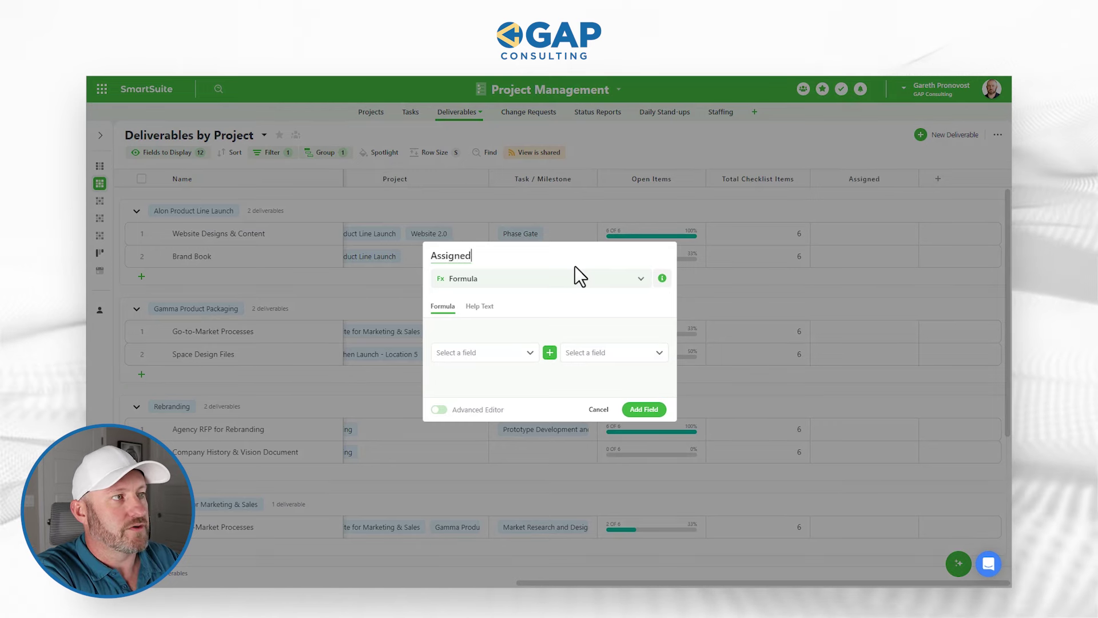
type(" to Gareth")
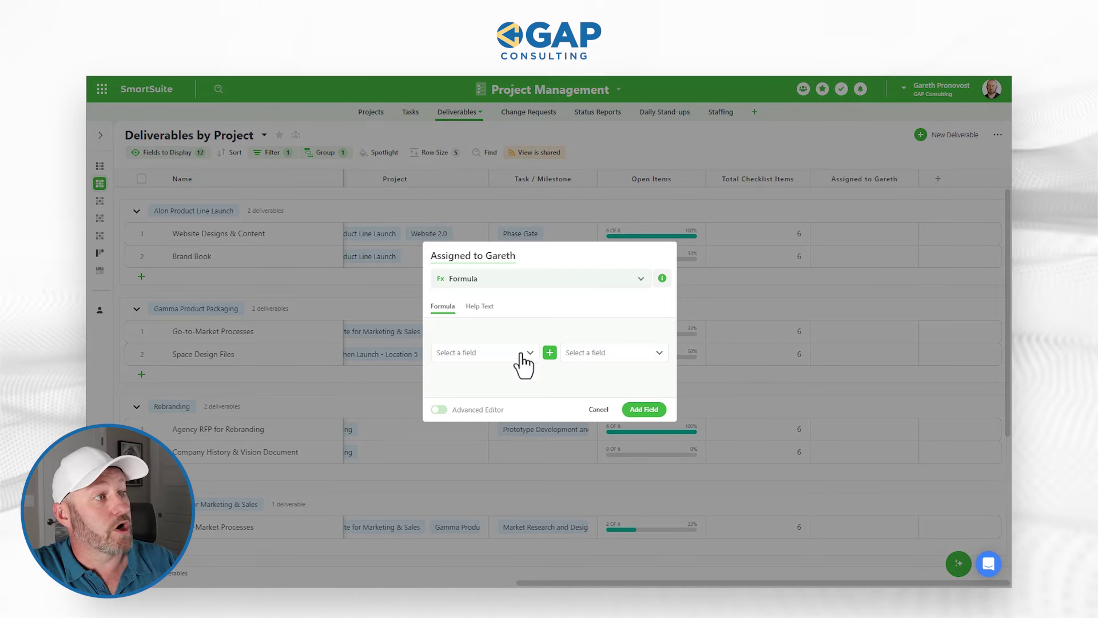
left_click(439, 409)
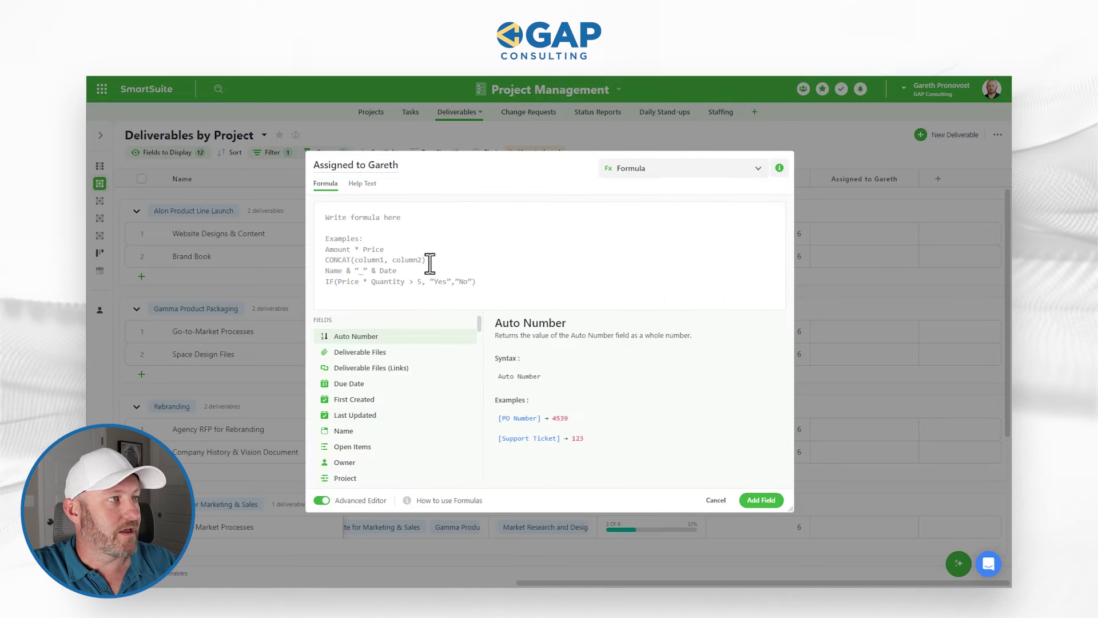
Start its formula as CHECKLIST_COUNT([Open Items], ready for a criteria argument.
type("che")
mouse_move(410, 411)
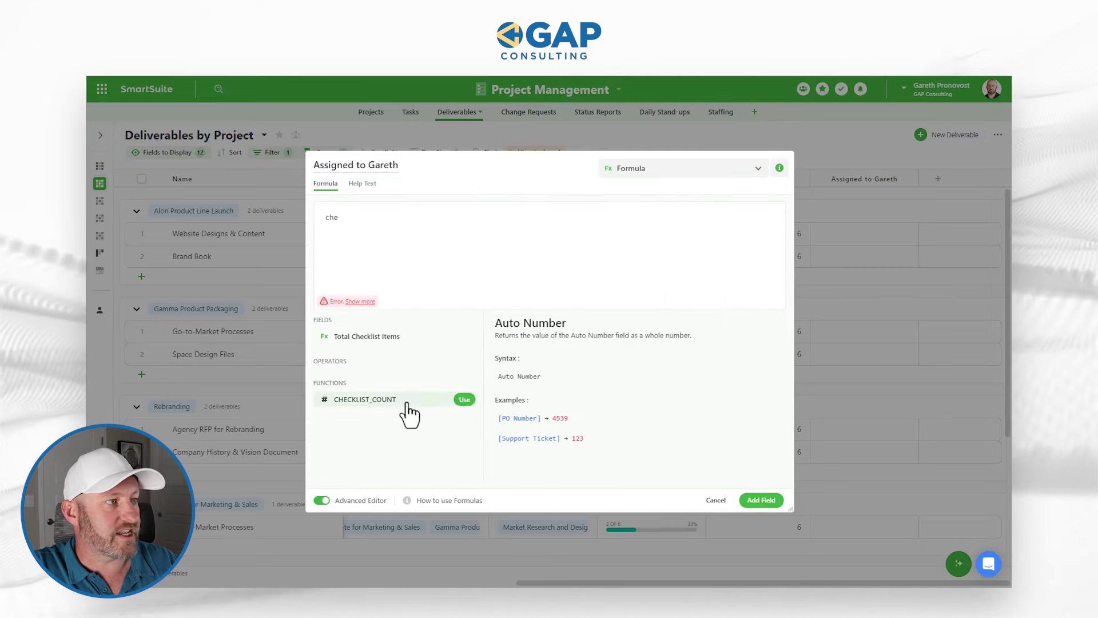
left_click(463, 400)
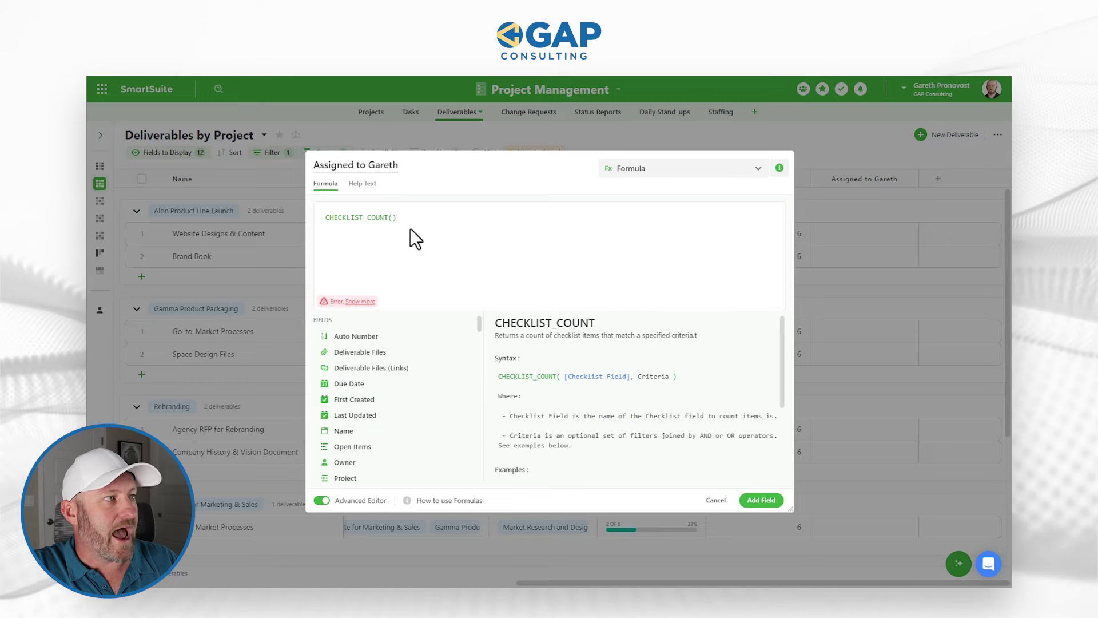
mouse_move(402, 449)
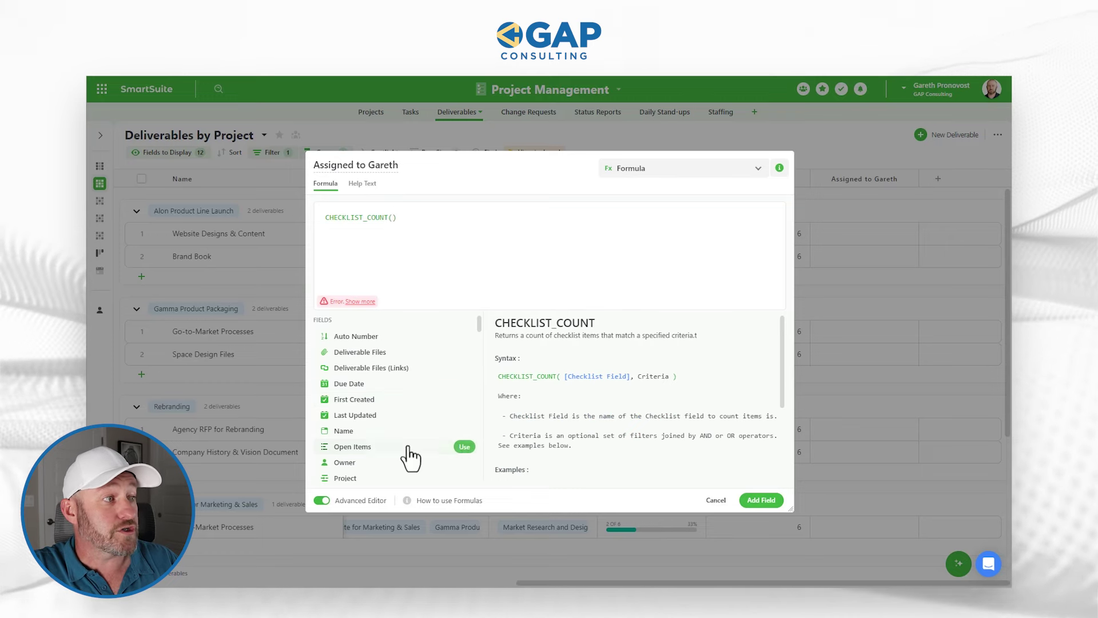
left_click(464, 447)
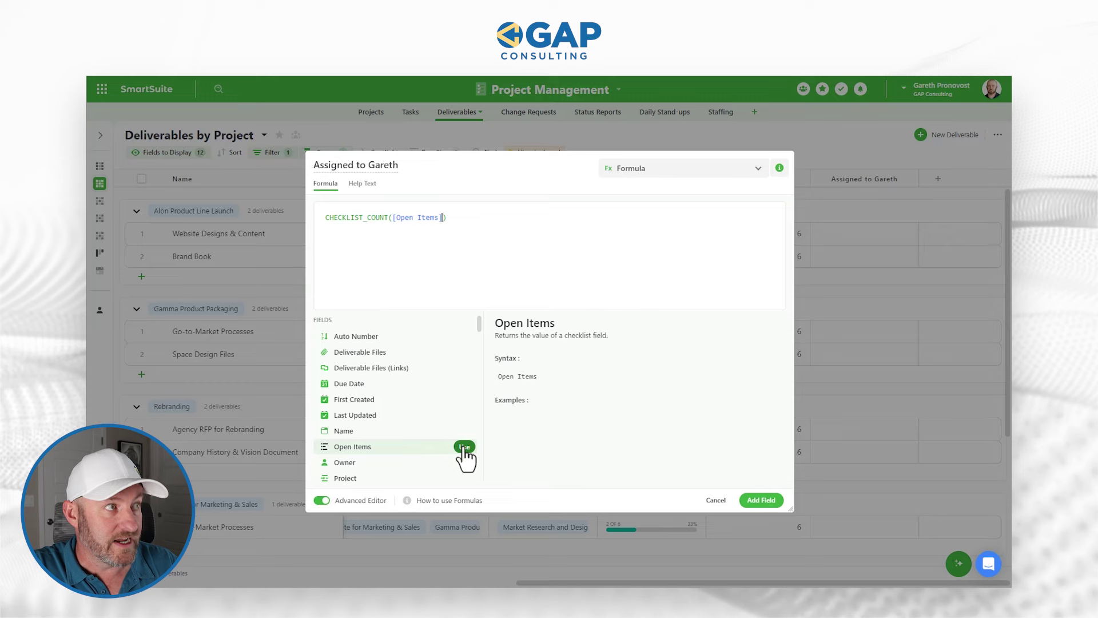
type(",")
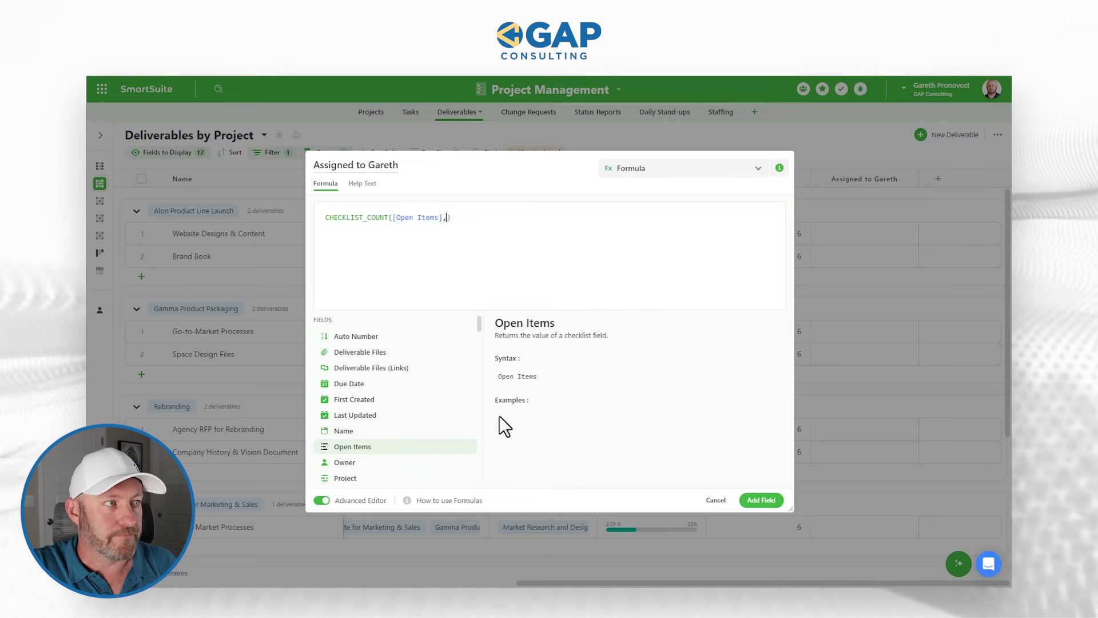
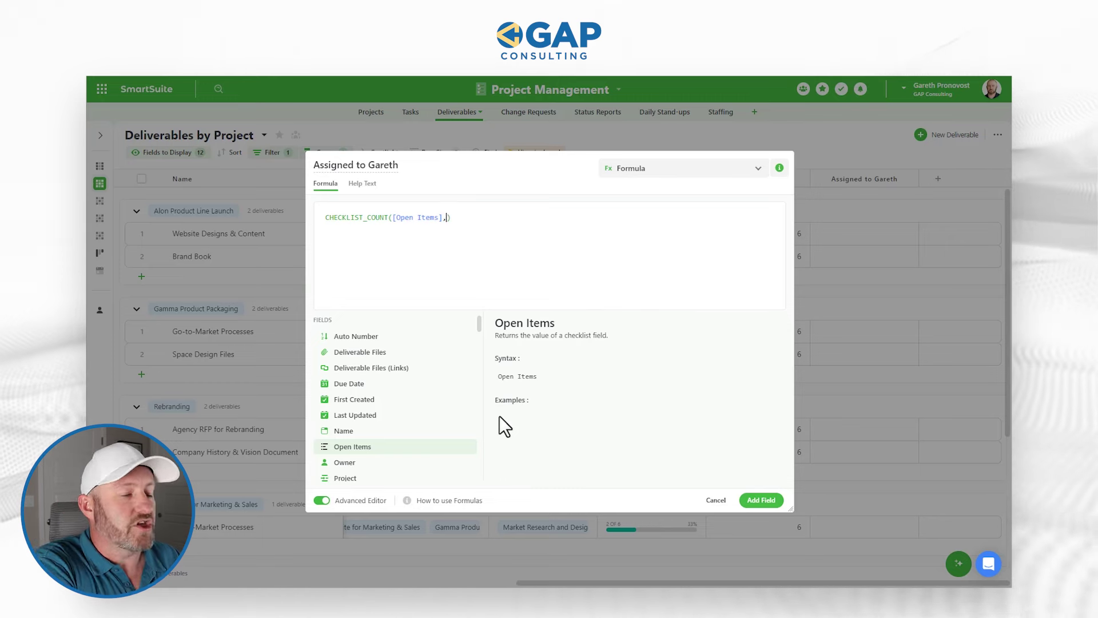
Insert Open Items and its Assignee property as the formula's criteria source.
type("op")
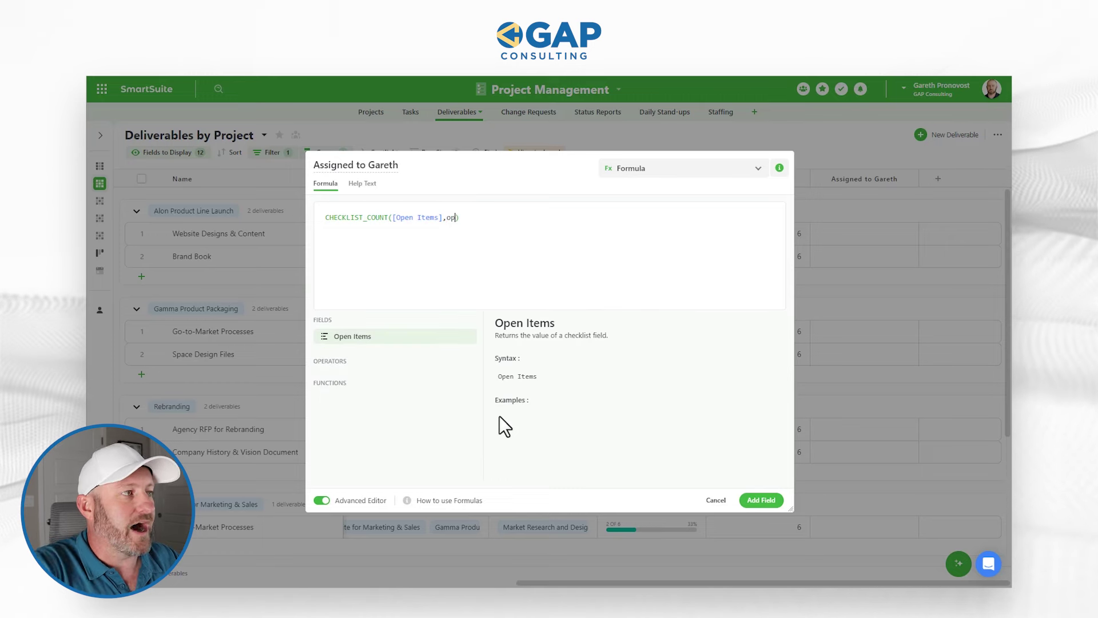
left_click(464, 336)
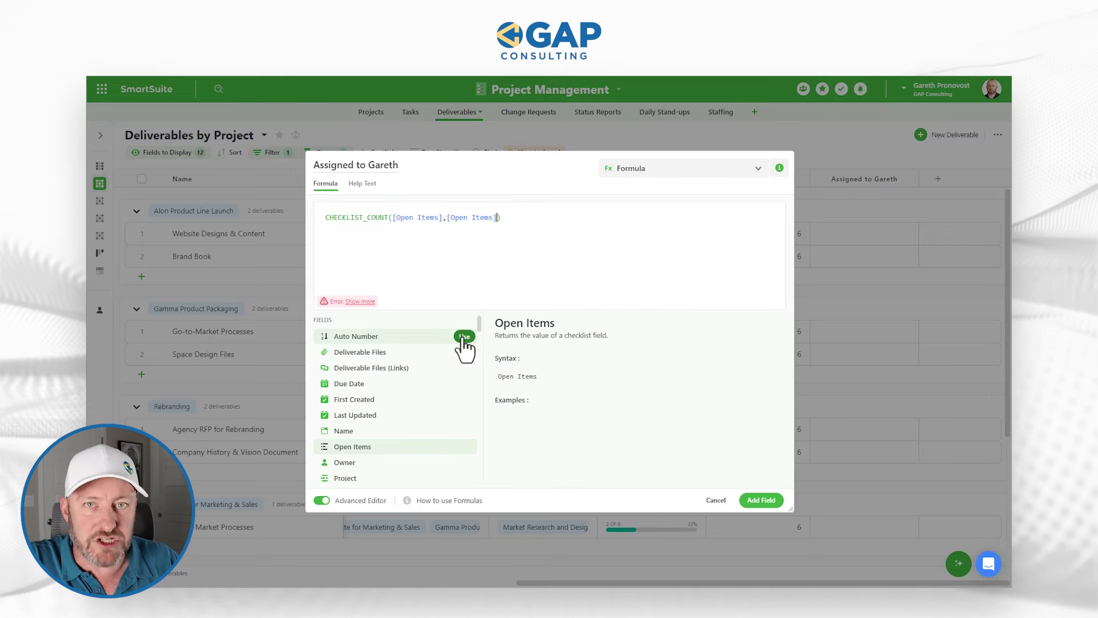
type(".")
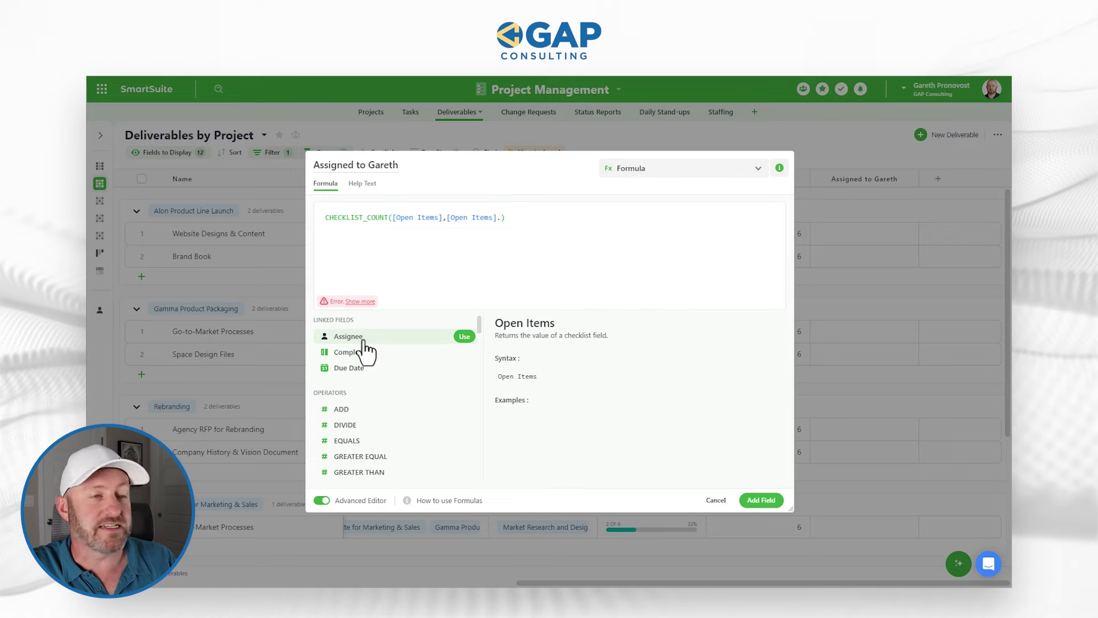
left_click(465, 337)
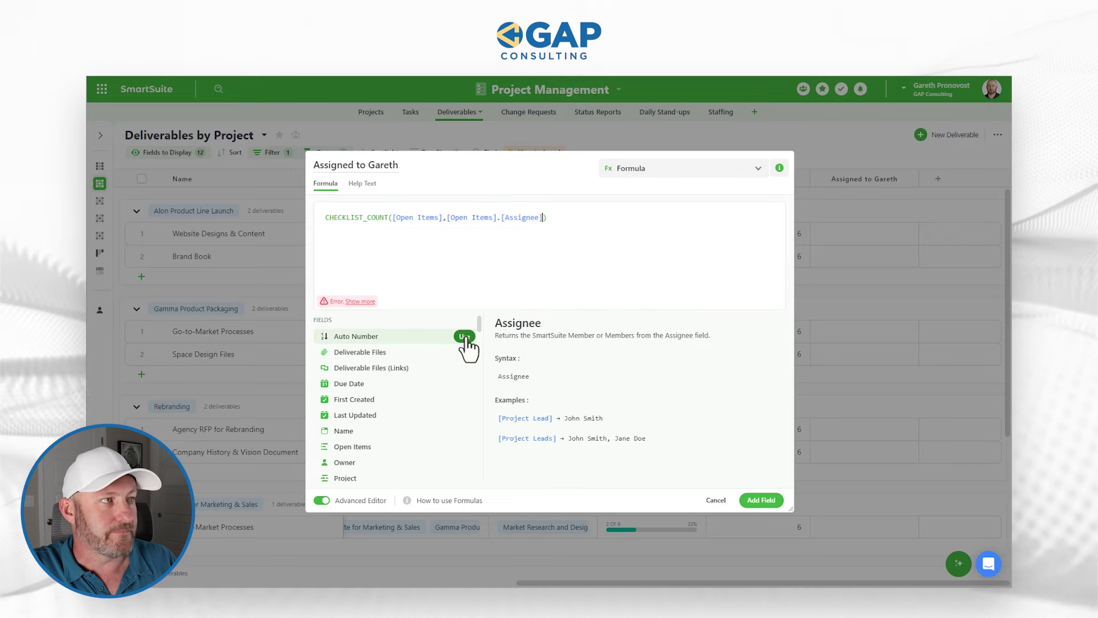
Require the Assignee to equal the chosen person's full name, put the criterion on its own line, and add the field.
left_click_drag(450, 218, 544, 220)
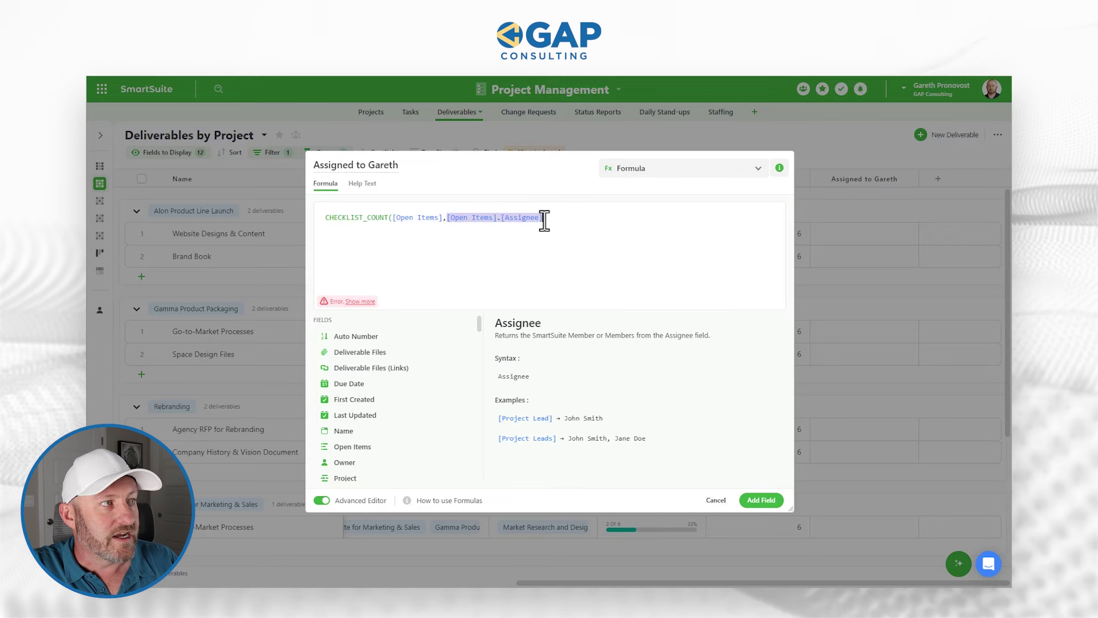
left_click(590, 216)
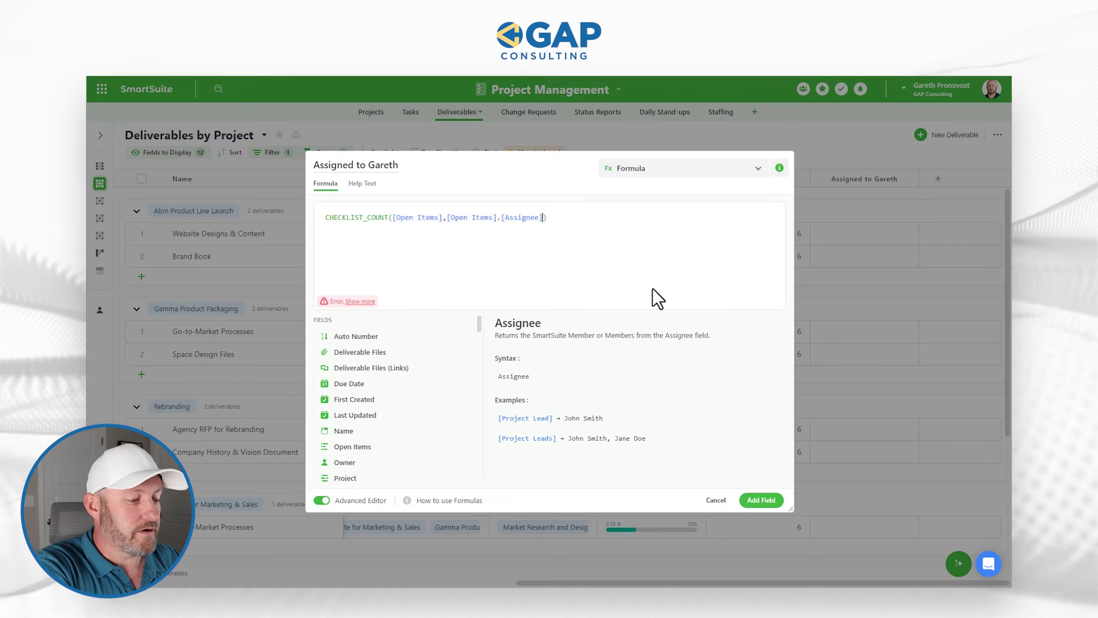
type("=")
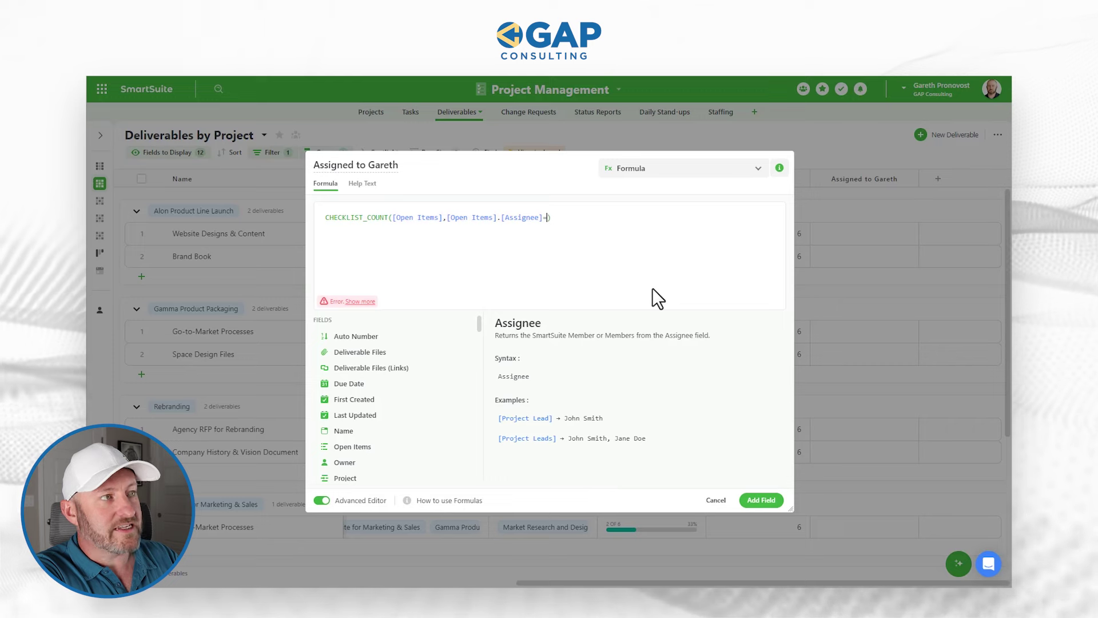
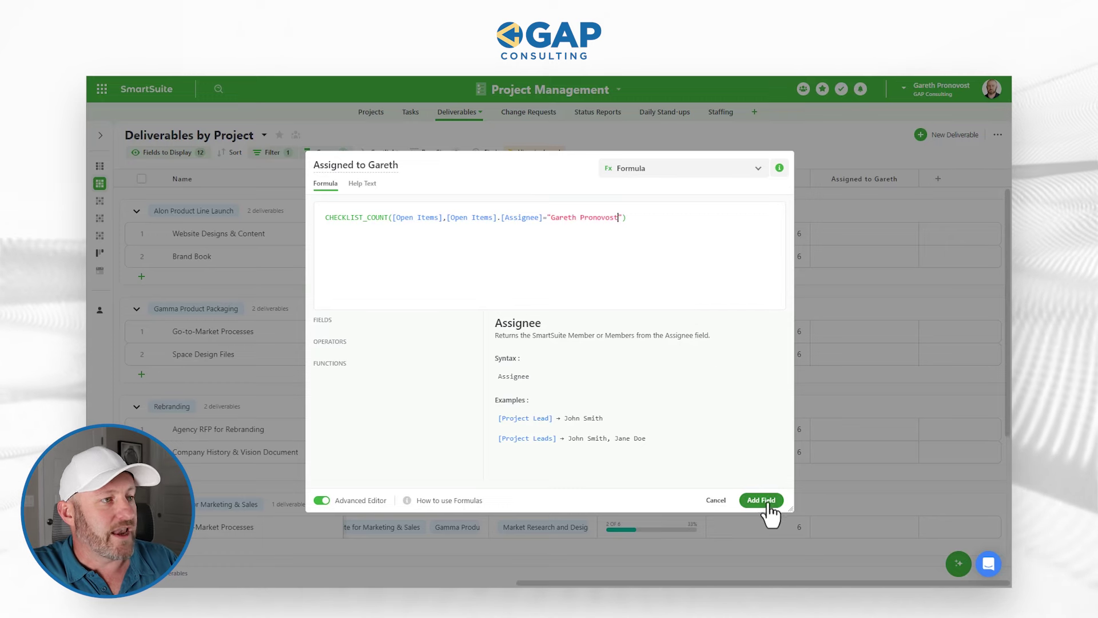
left_click(446, 217)
key("Return")
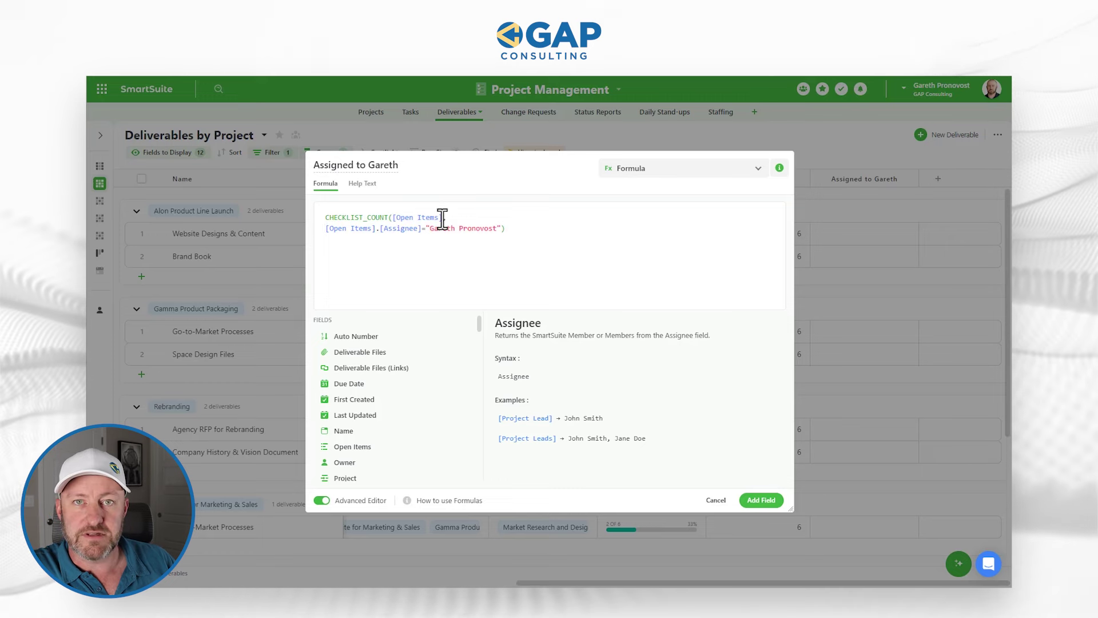
key("Right")
key("Right")
key("Right")
key("Right")
key("Right")
key("Right")
key("Right")
key("Right")
key("Right")
key("Right")
key("Right")
key("Right")
key("Right")
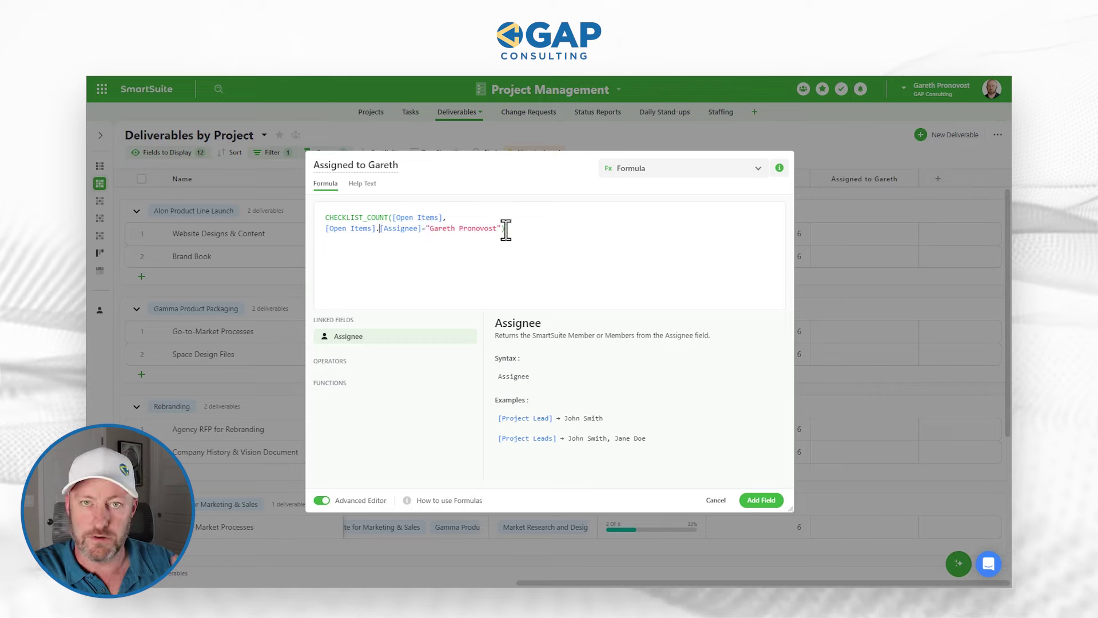
left_click(762, 499)
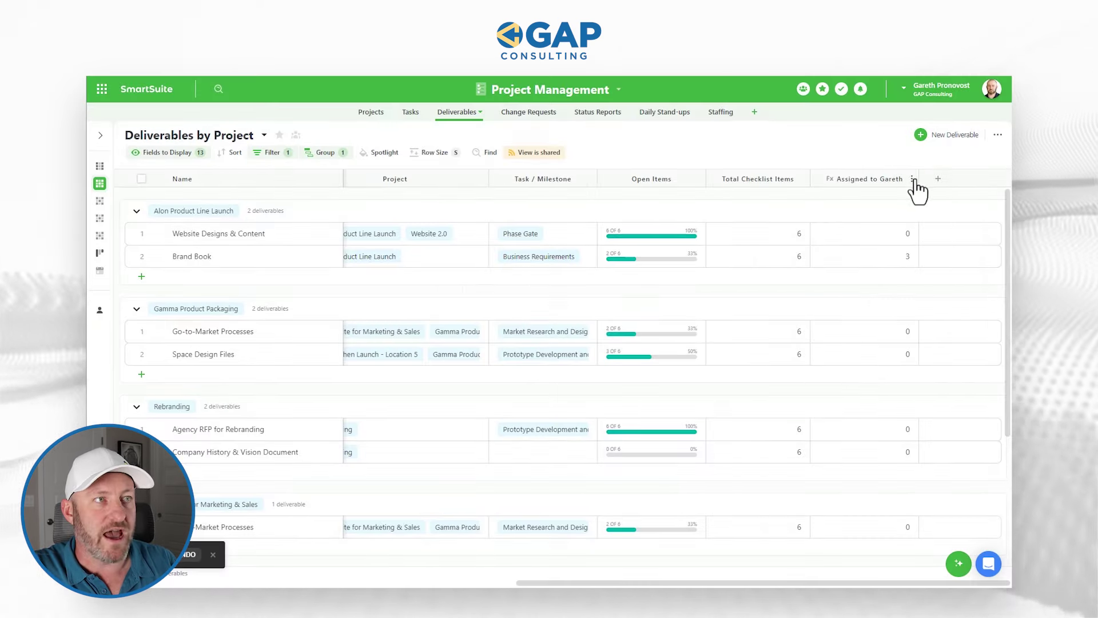
Review the new count column's results and Brand Book's Open Items checklist.
left_click(915, 177)
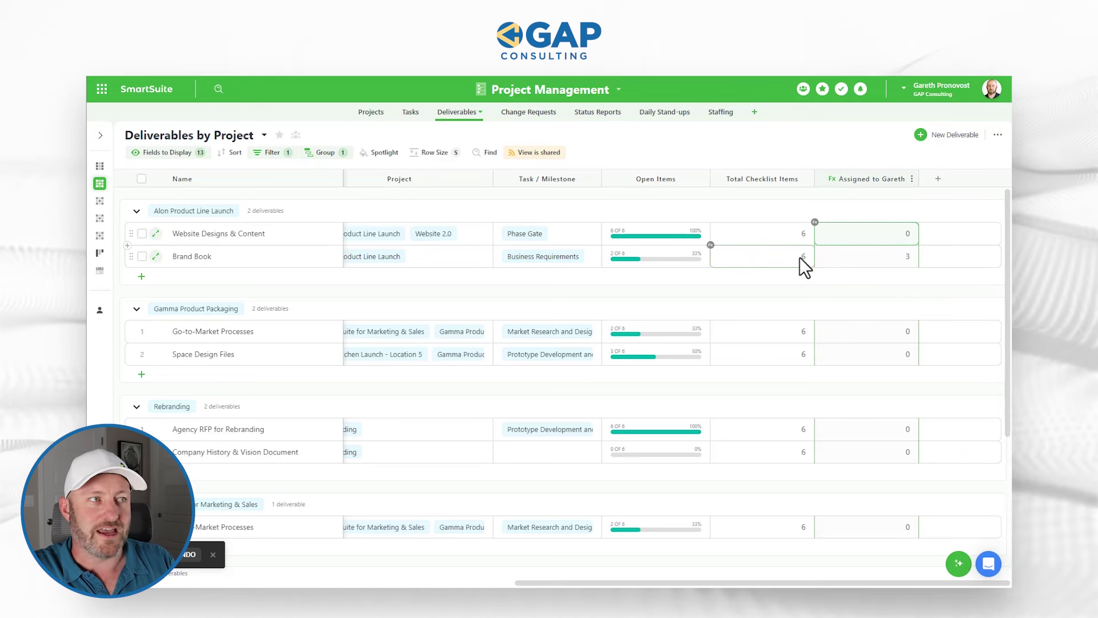
left_click(704, 256)
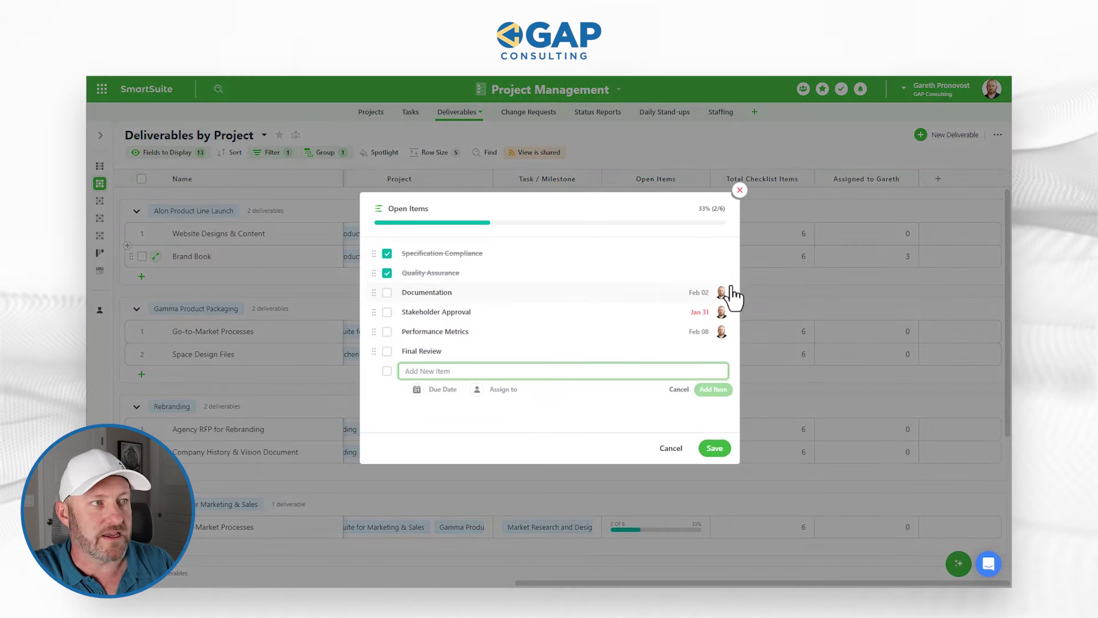
left_click(739, 191)
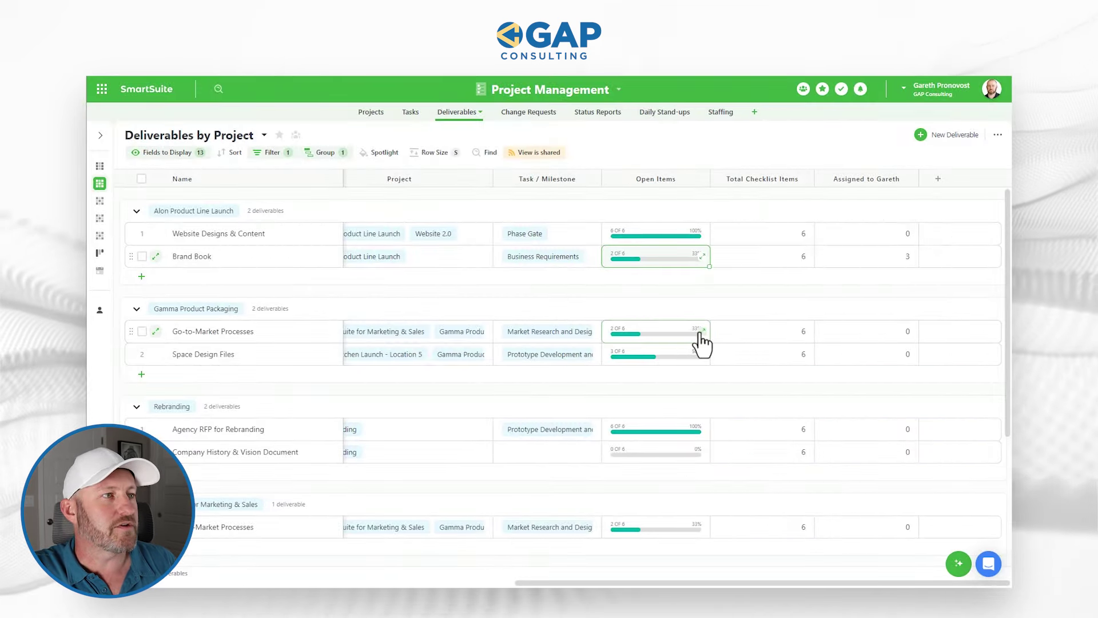
Assign Go-to-Market Processes' Stakeholder Approval and Performance Metrics items to the counted person and save.
left_click(703, 336)
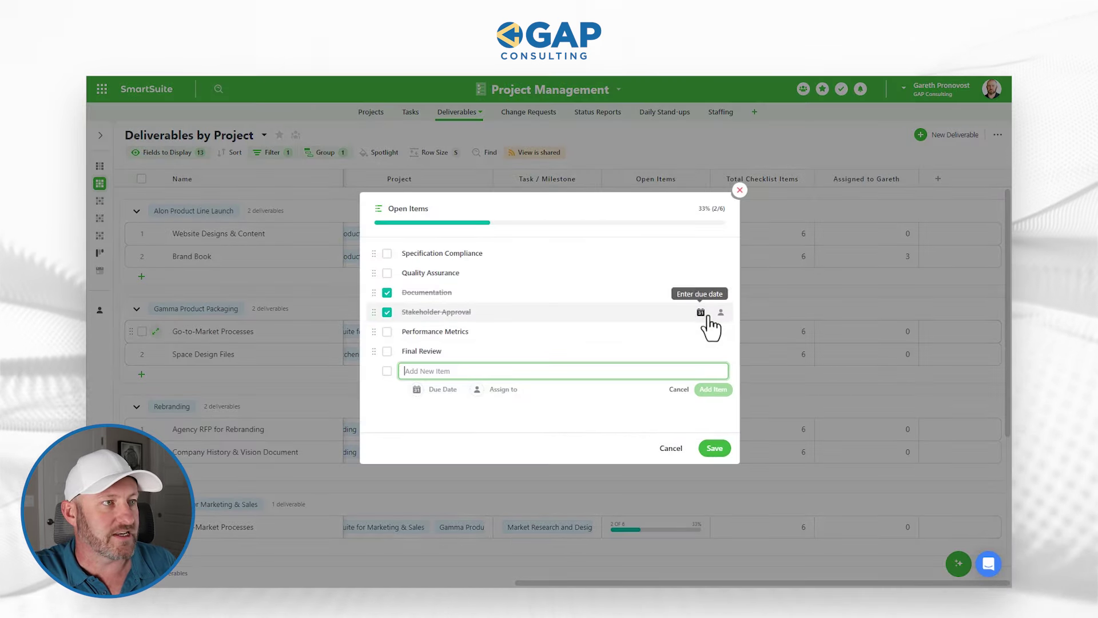
left_click(720, 312)
left_click(712, 386)
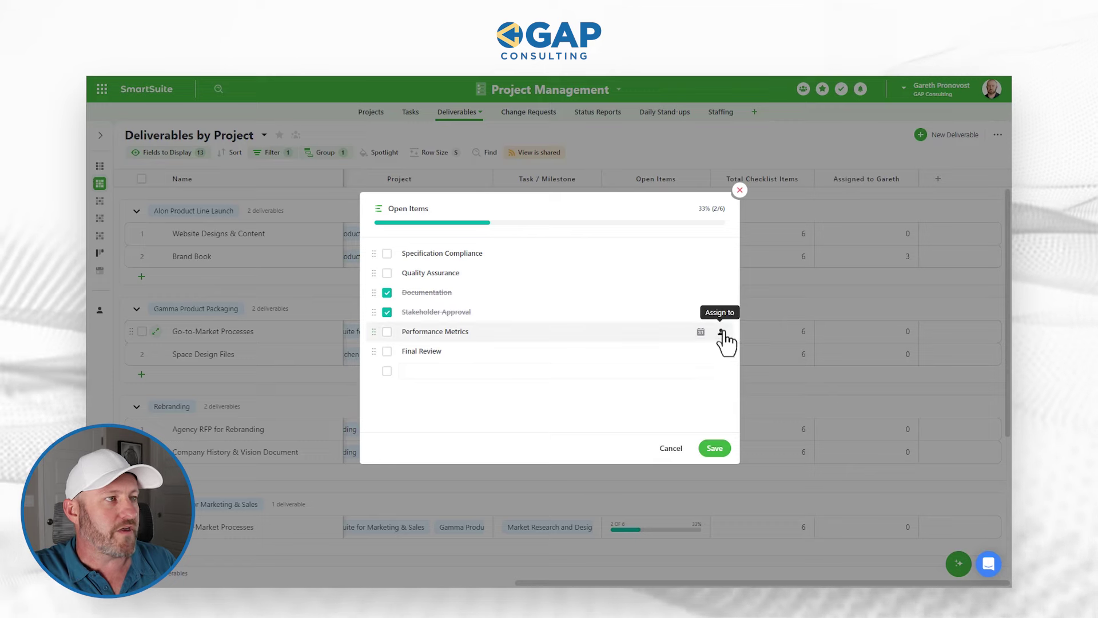
left_click(721, 332)
left_click(720, 409)
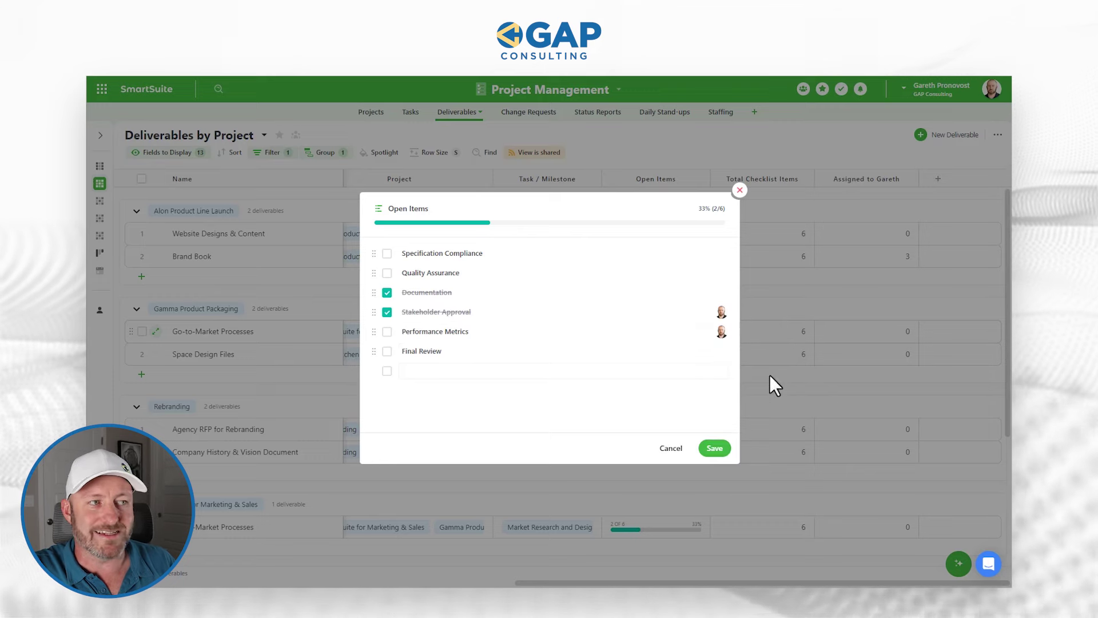
left_click(715, 448)
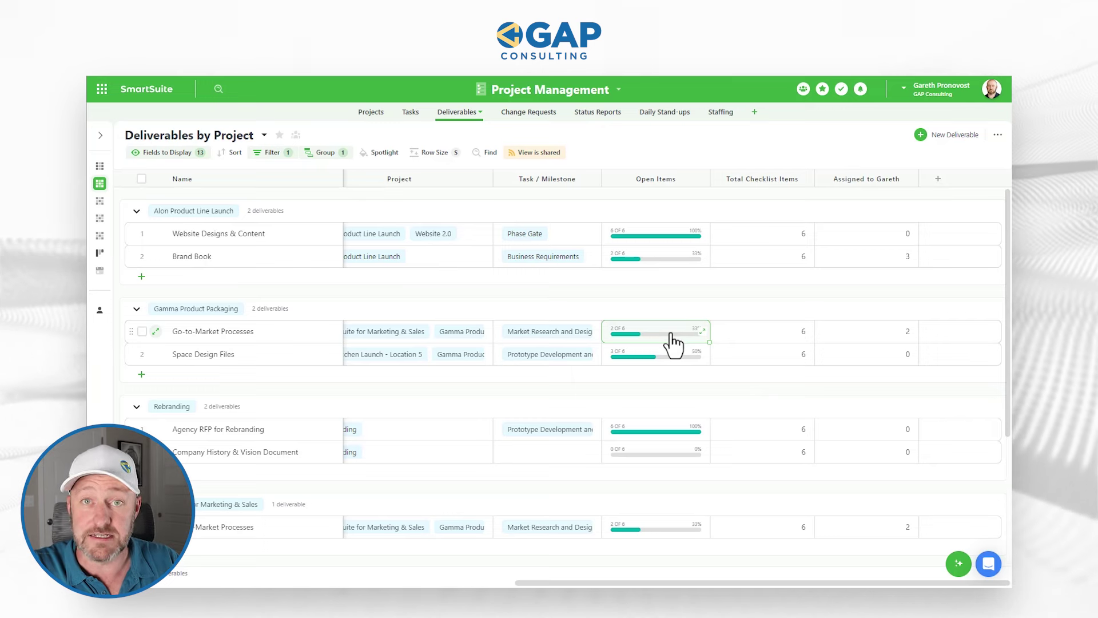
left_click(874, 335)
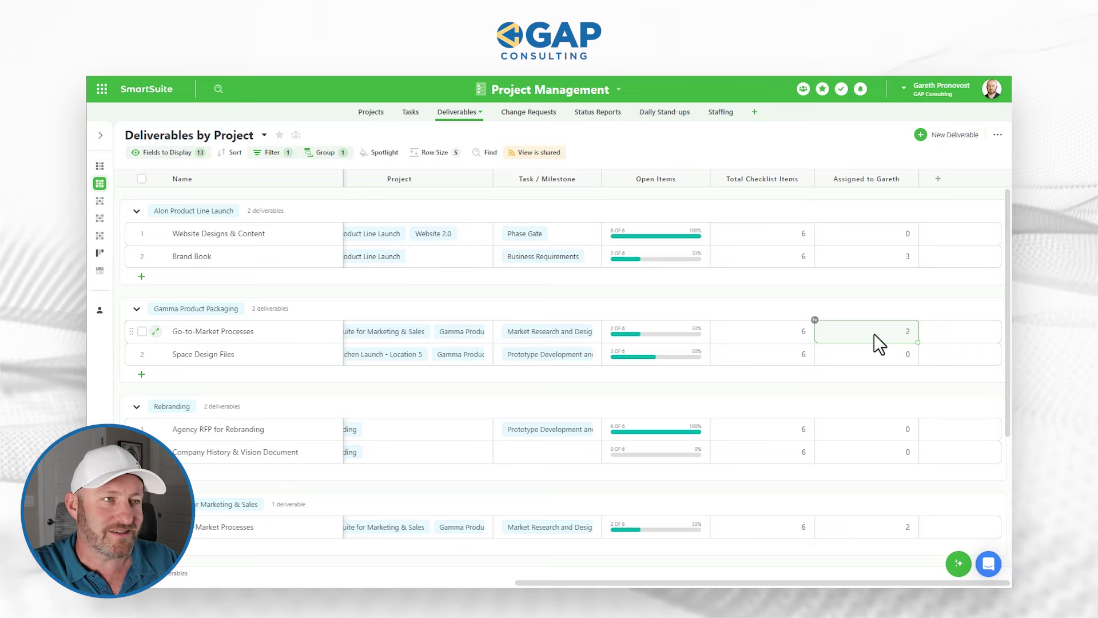
Add a Formula field named 'Incomplete & Overdue' and switch to the advanced formula editor.
left_click(939, 180)
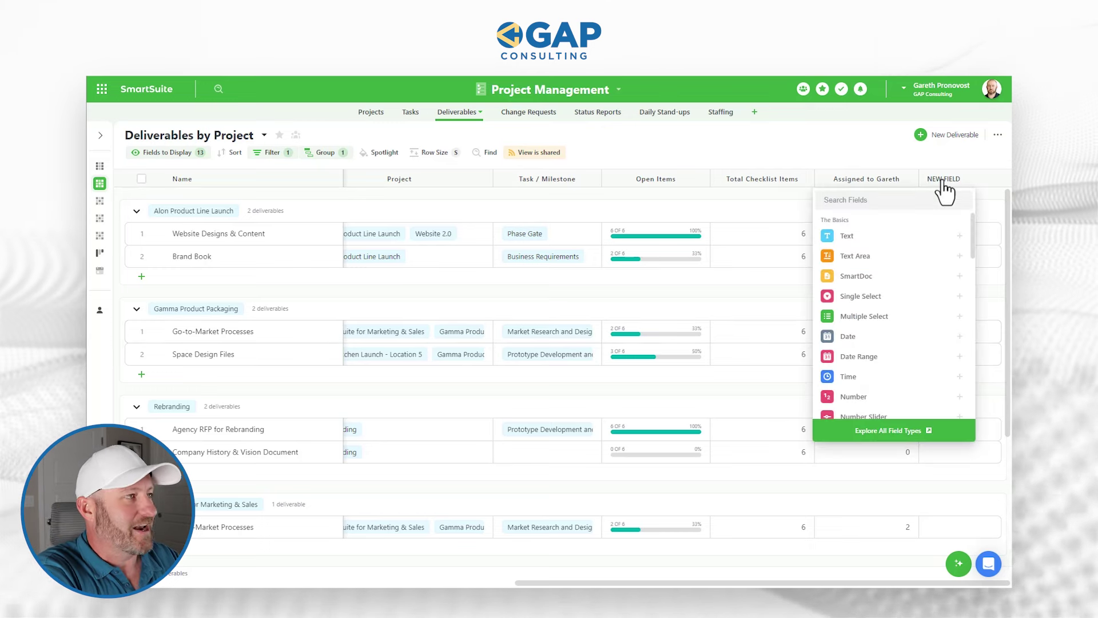
type("For")
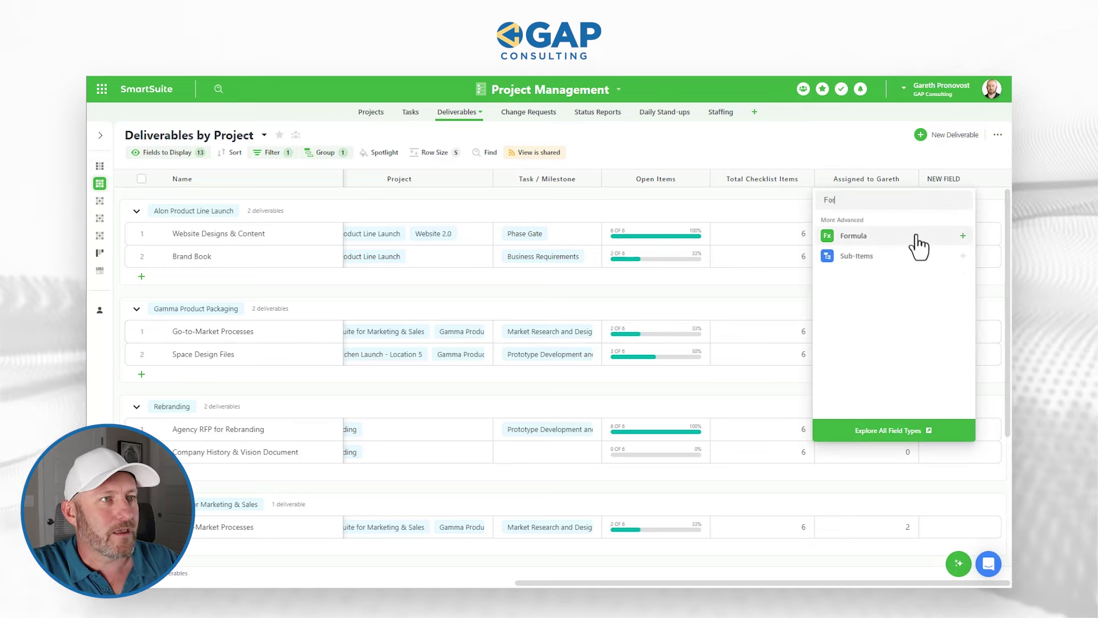
left_click(917, 236)
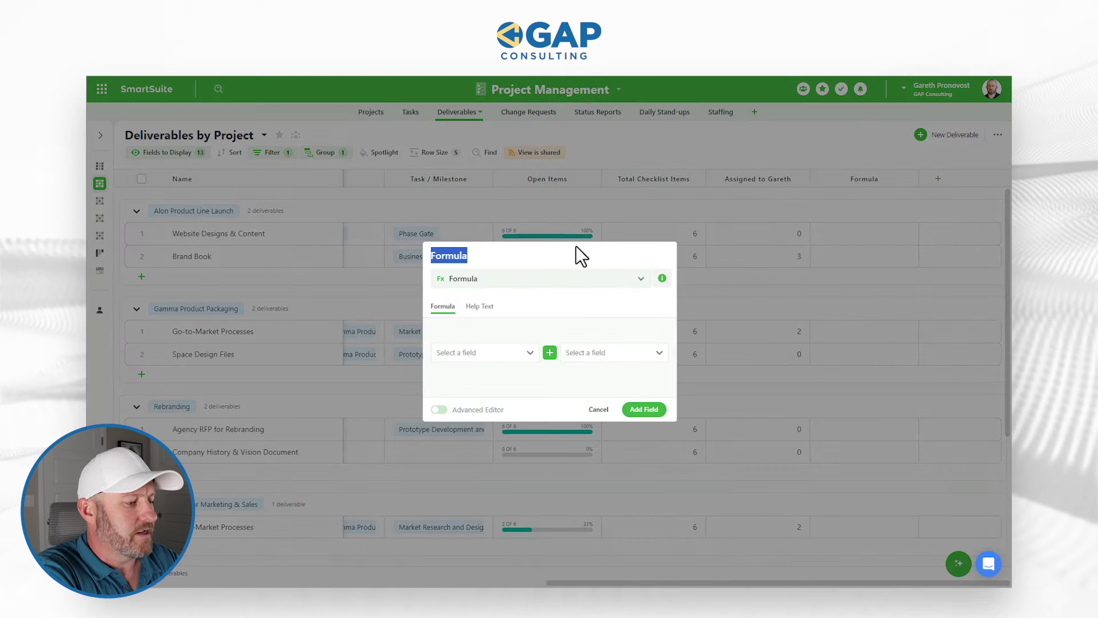
type("Incomplete ")
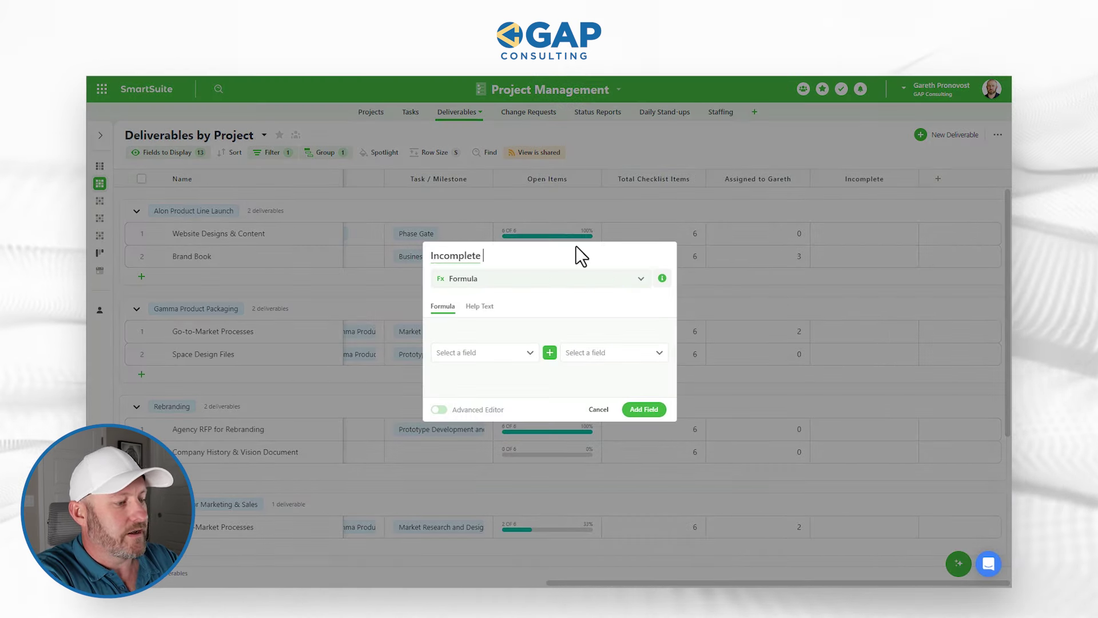
type("& Overdue")
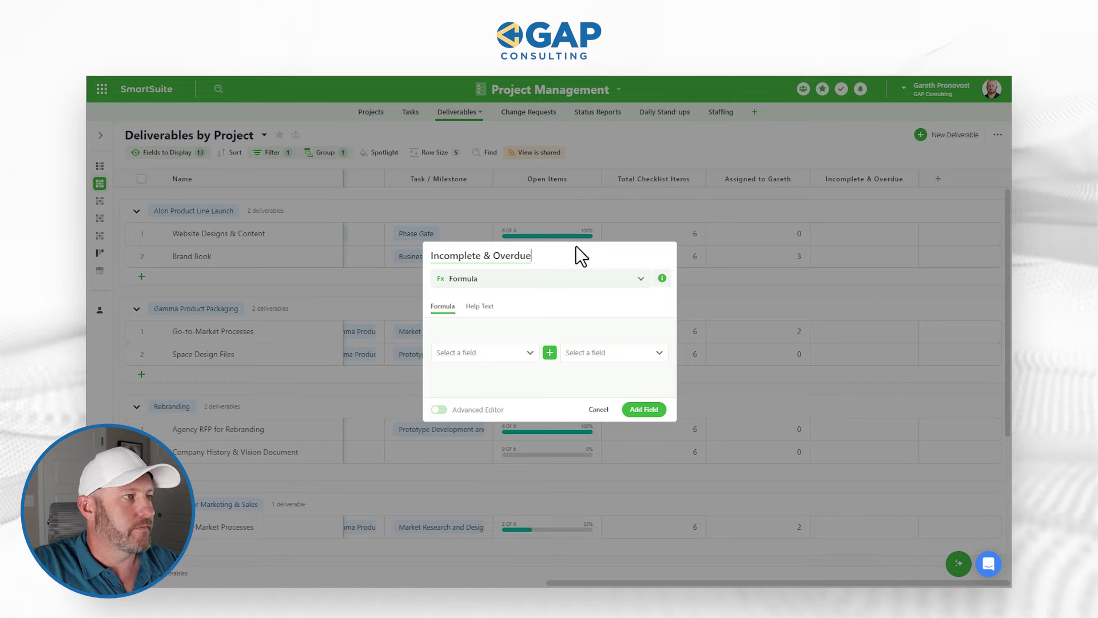
left_click(439, 410)
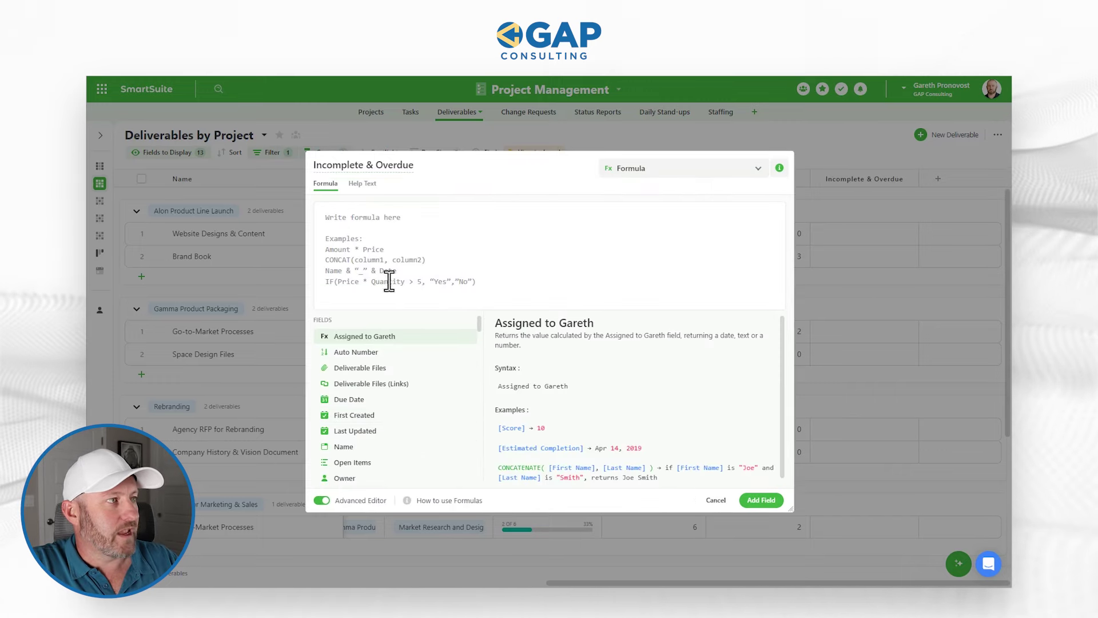
Build CHECKLIST_COUNT([Open Items], [Open Items]) with each argument on its own line.
type("ch")
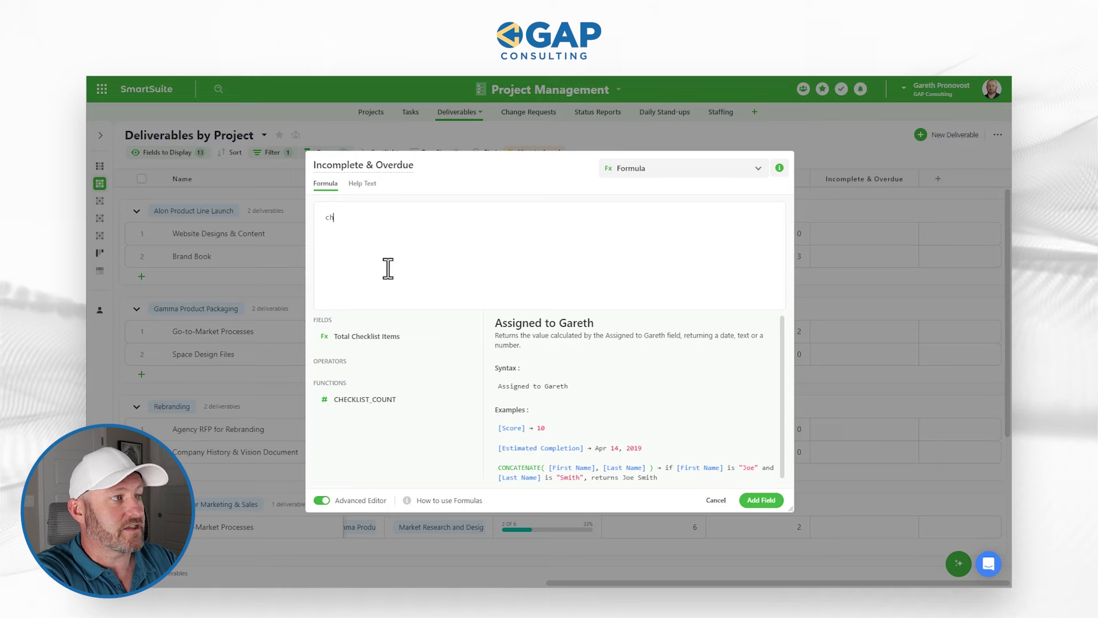
left_click(465, 399)
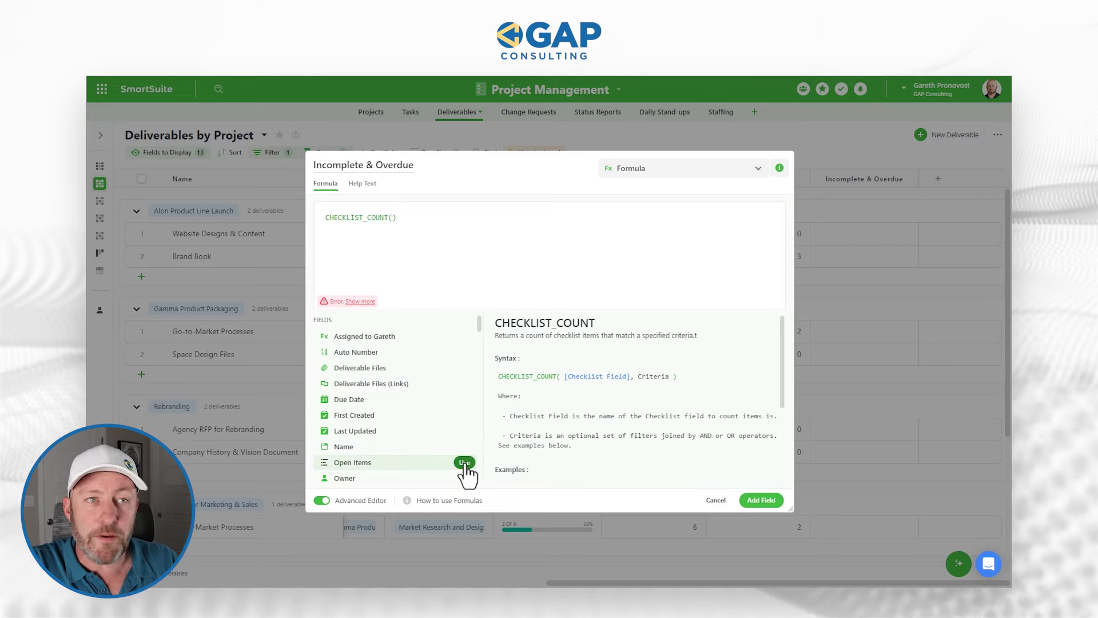
left_click(464, 462)
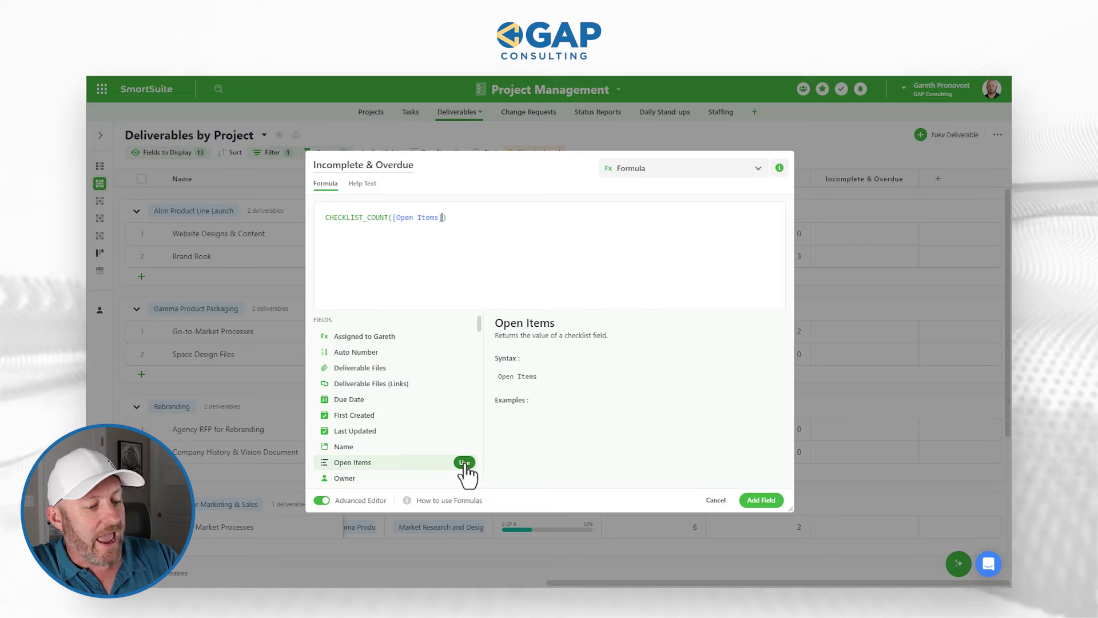
key("Return")
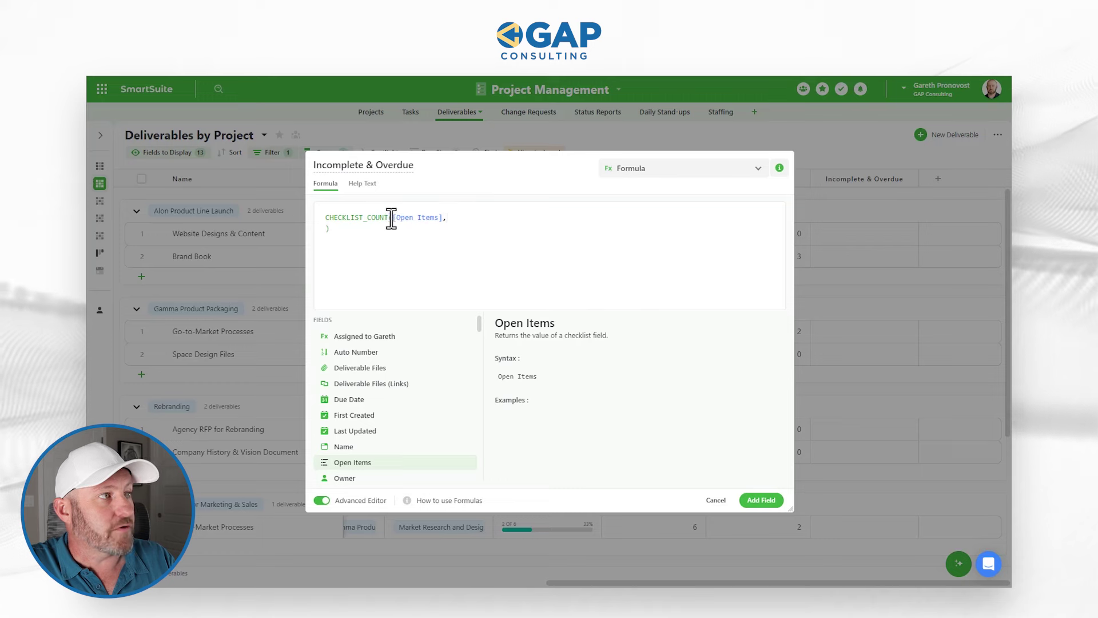
type(",")
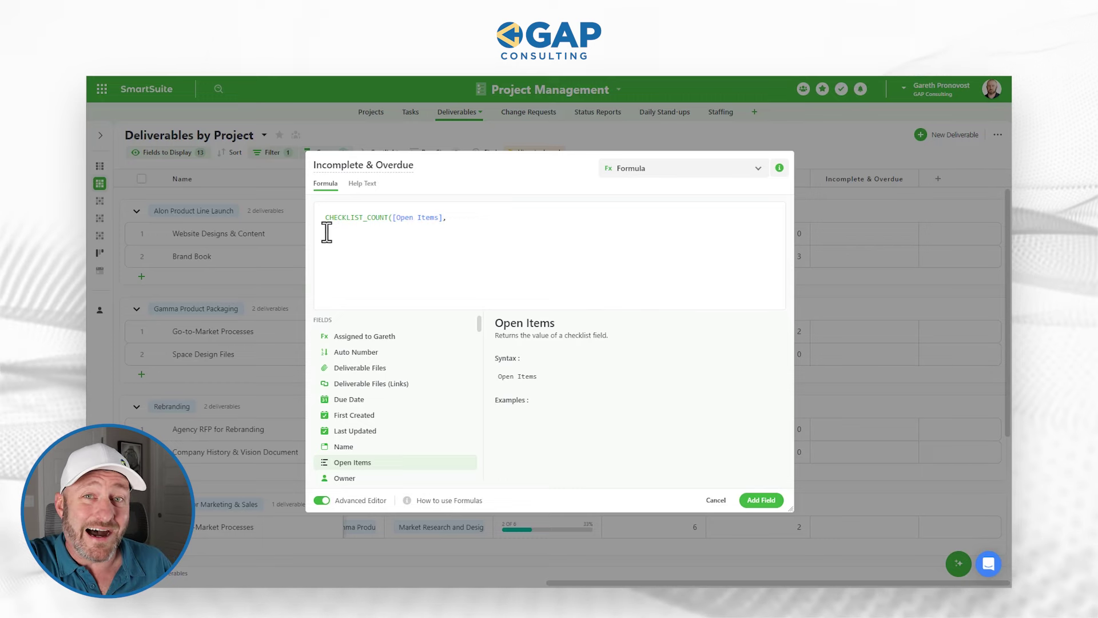
key("Return")
type(")")
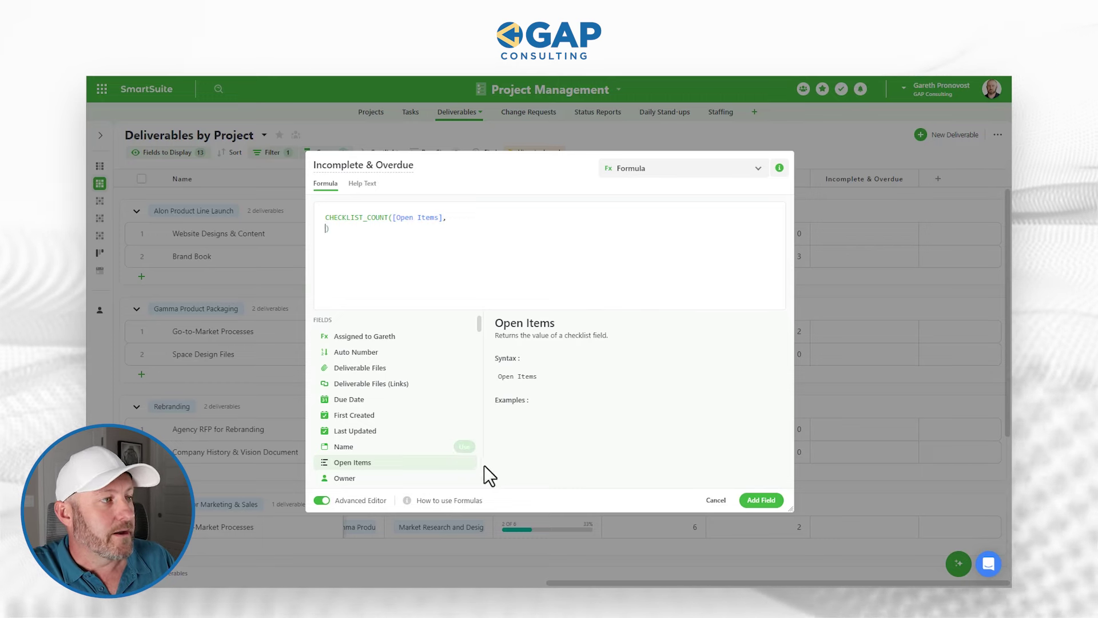
left_click(464, 462)
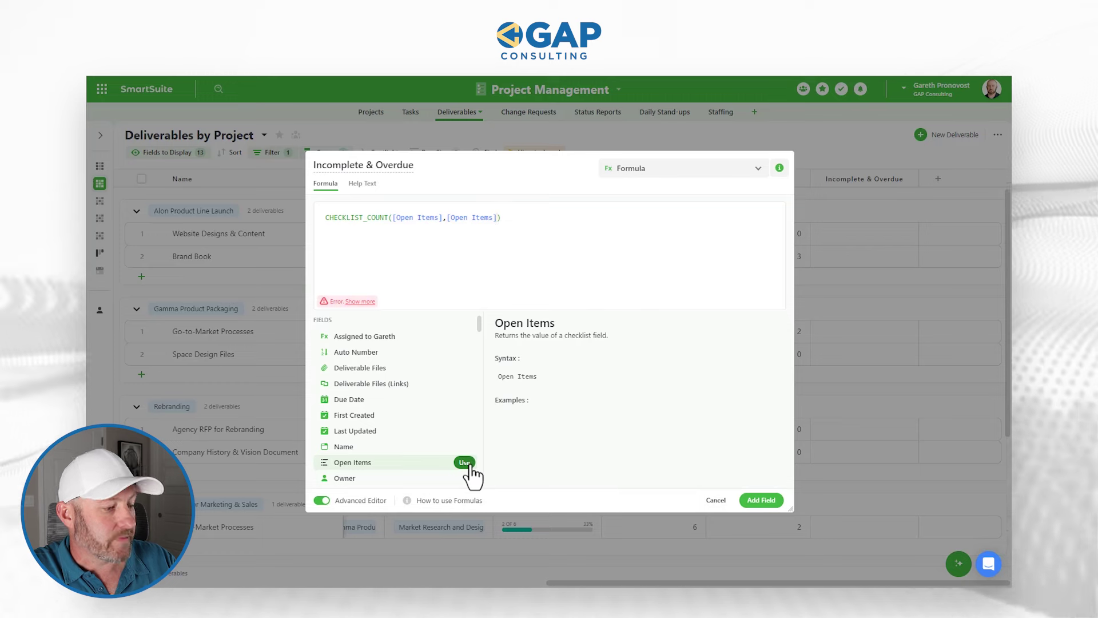
Make the second argument [Open Items].[Completed]=False on its own line and update the field.
type(".")
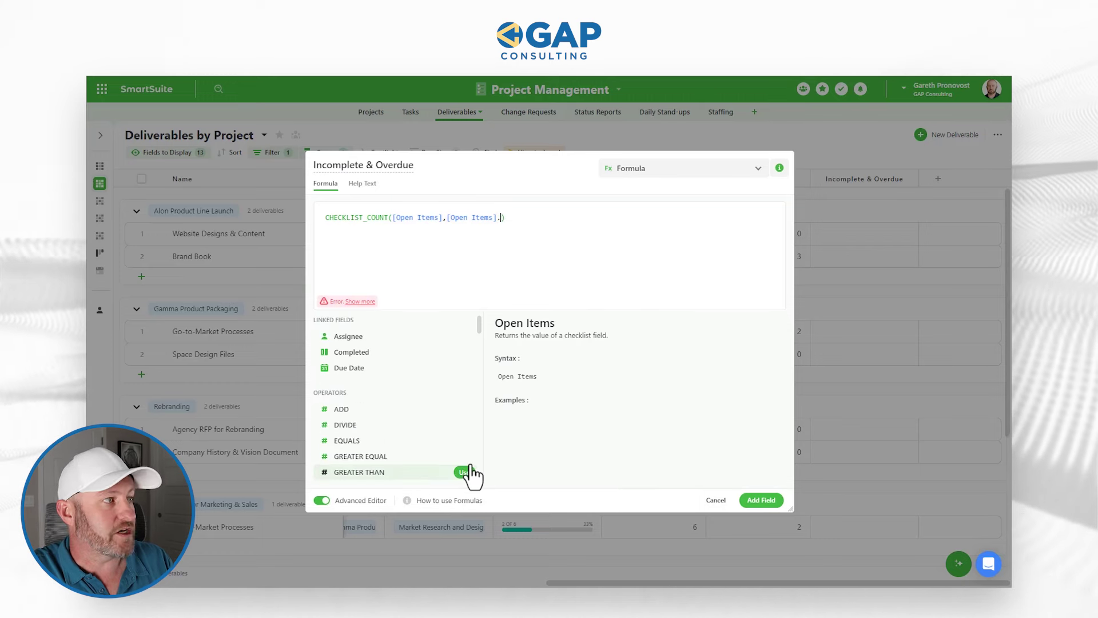
mouse_move(383, 356)
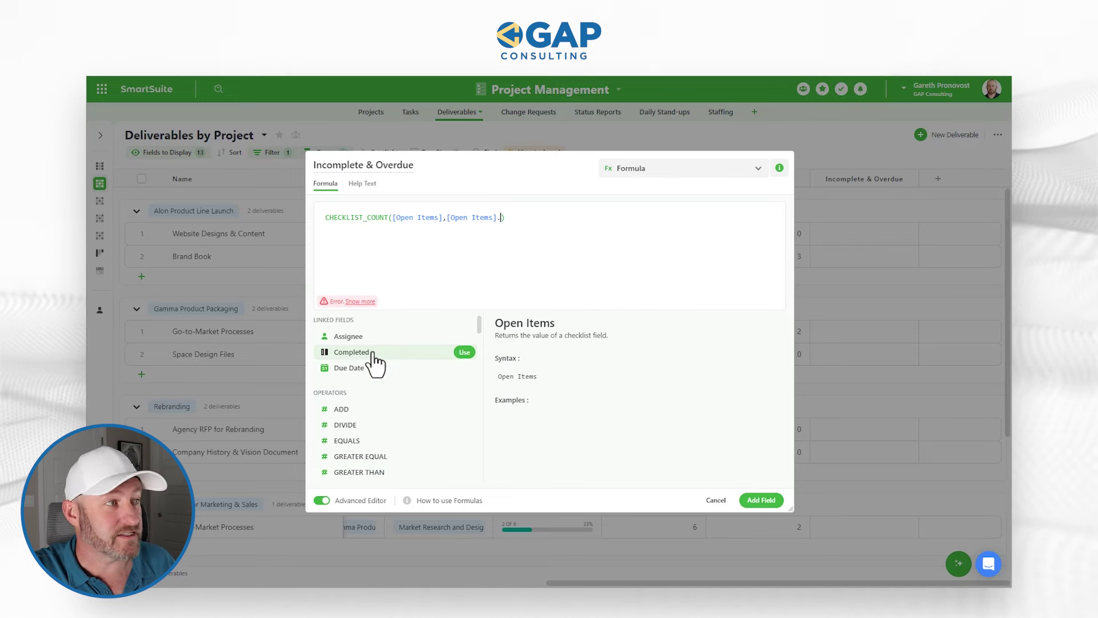
left_click(464, 354)
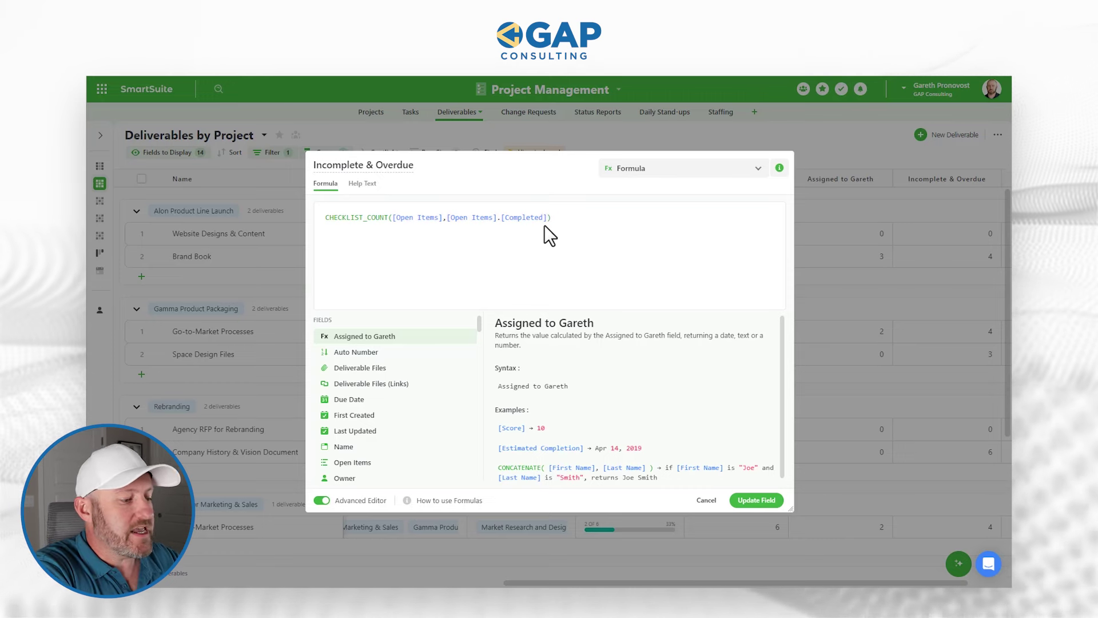
type("=False")
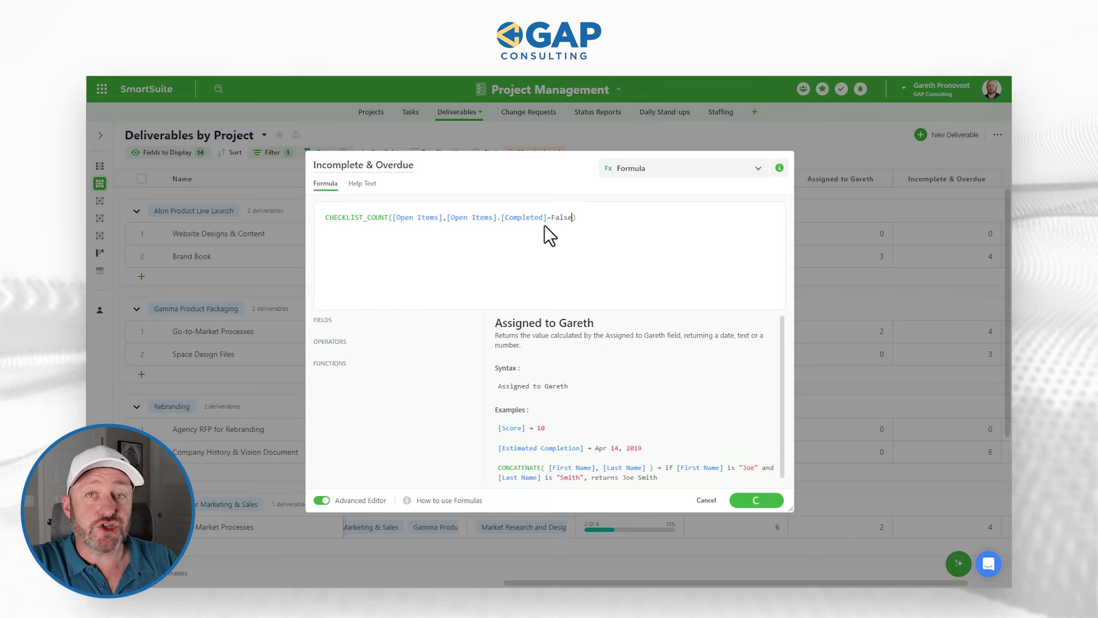
left_click_drag(556, 219, 572, 219)
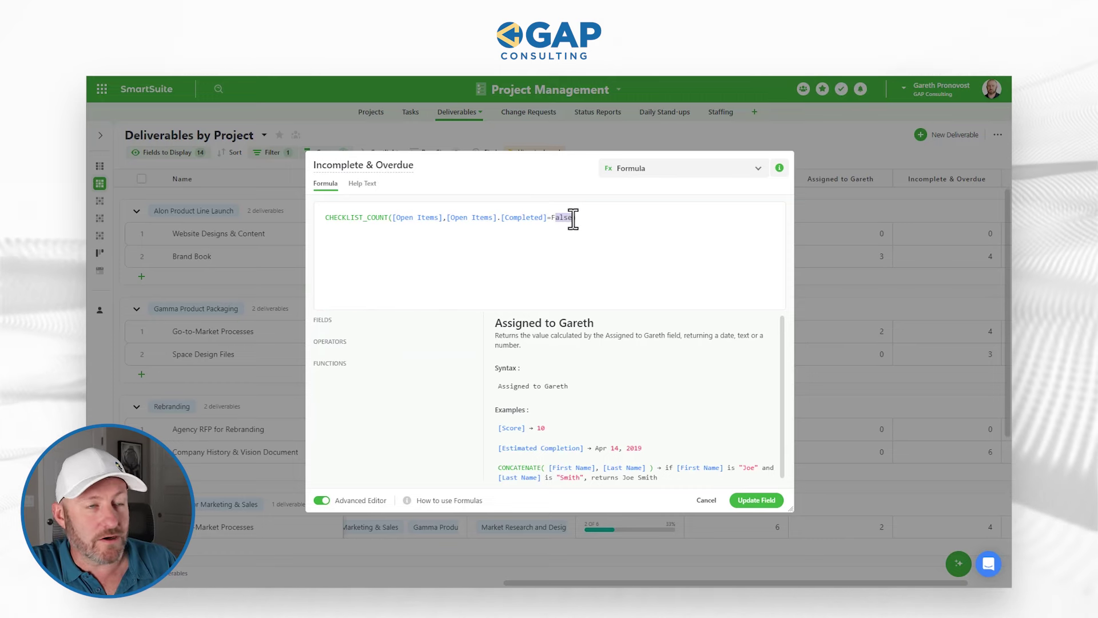
left_click(606, 219)
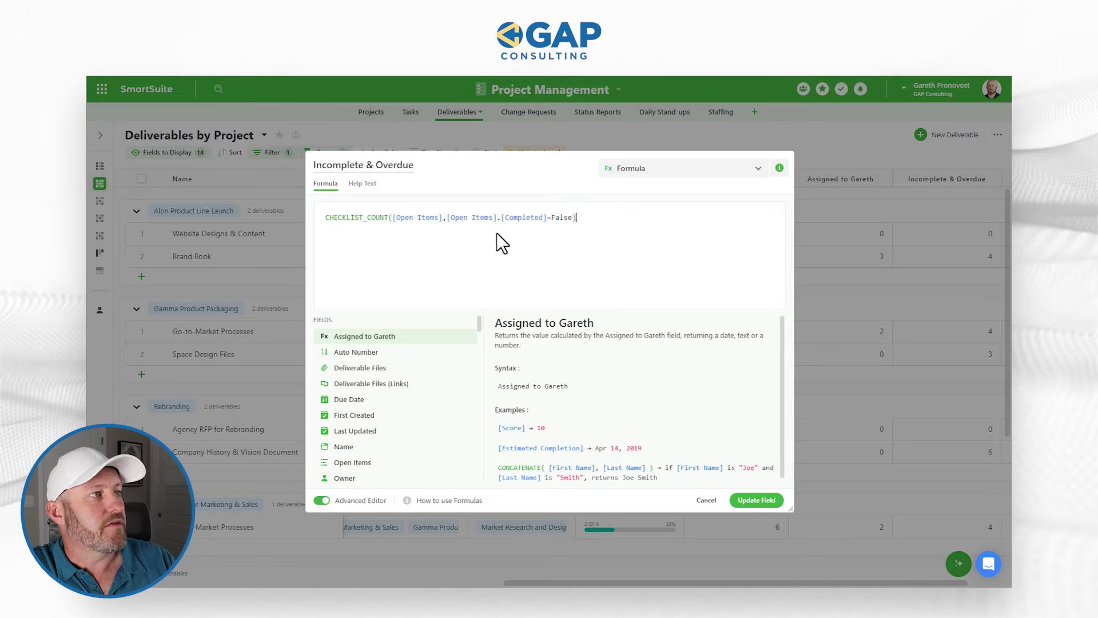
left_click(448, 221)
key("Return")
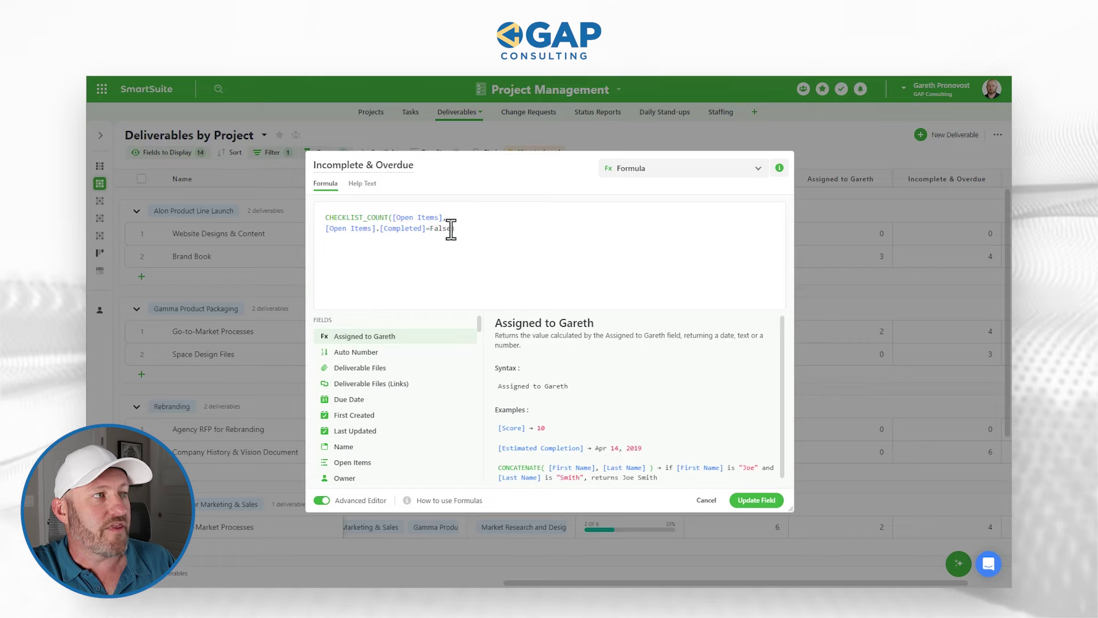
left_click(749, 501)
left_click(973, 234)
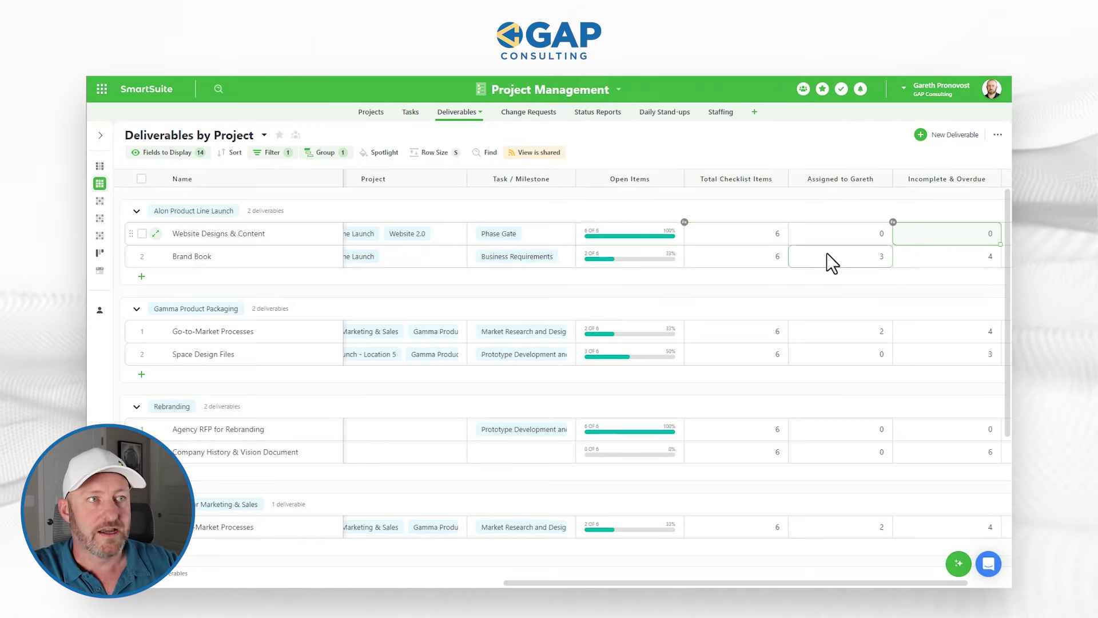
left_click(941, 253)
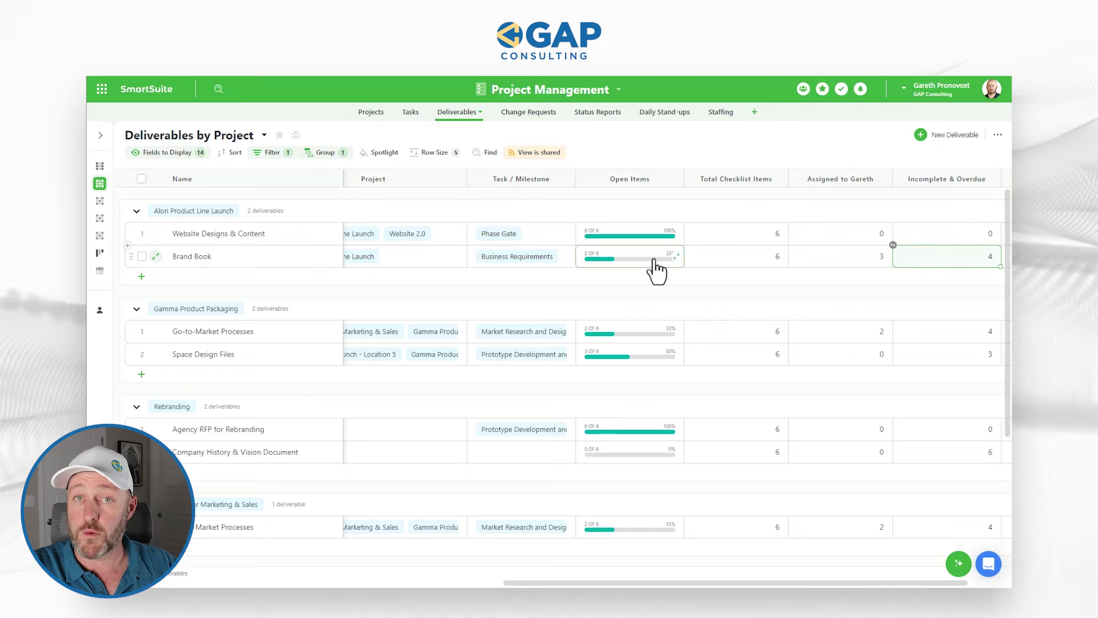
left_click(963, 353)
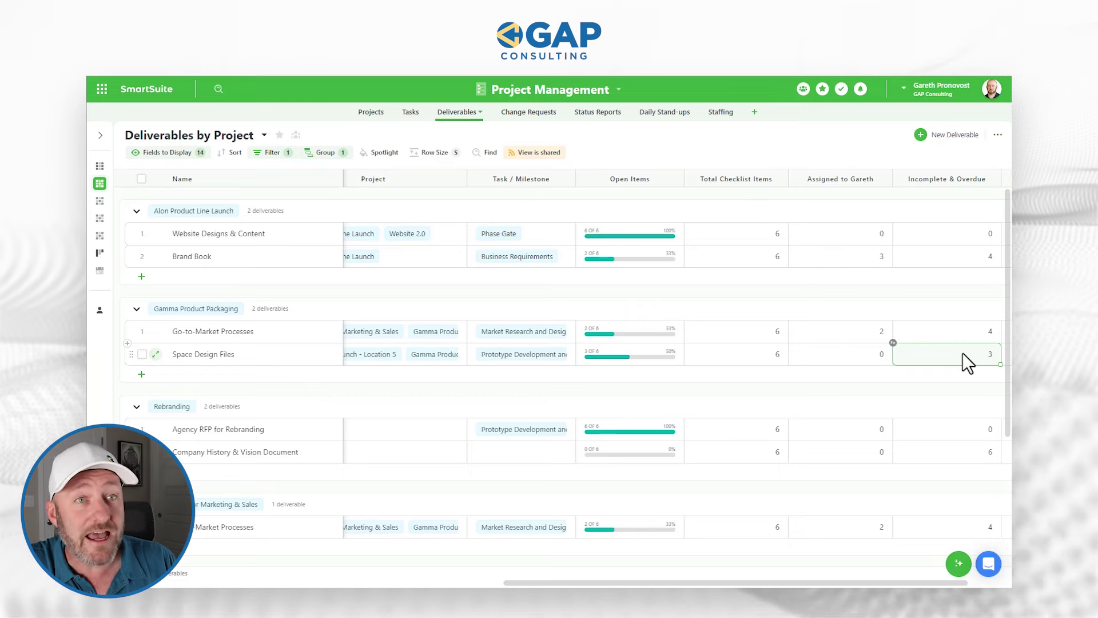
left_click(677, 265)
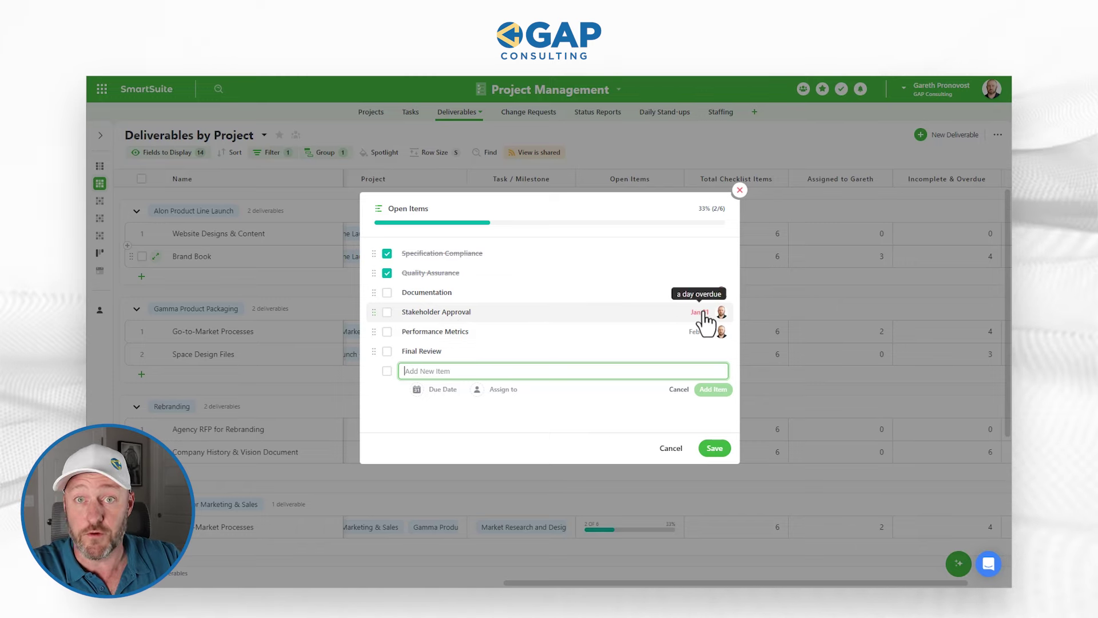
left_click(740, 191)
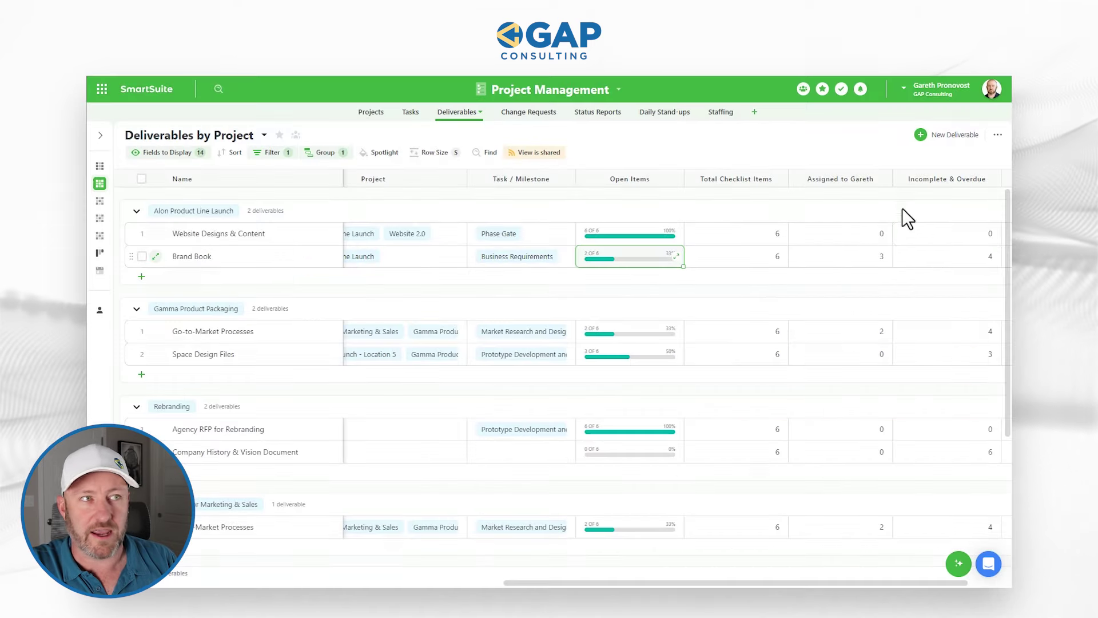
Append 'AND [Open Items].[Due Date]<NOW()' to the Incomplete & Overdue condition, on its own line.
left_click(953, 171)
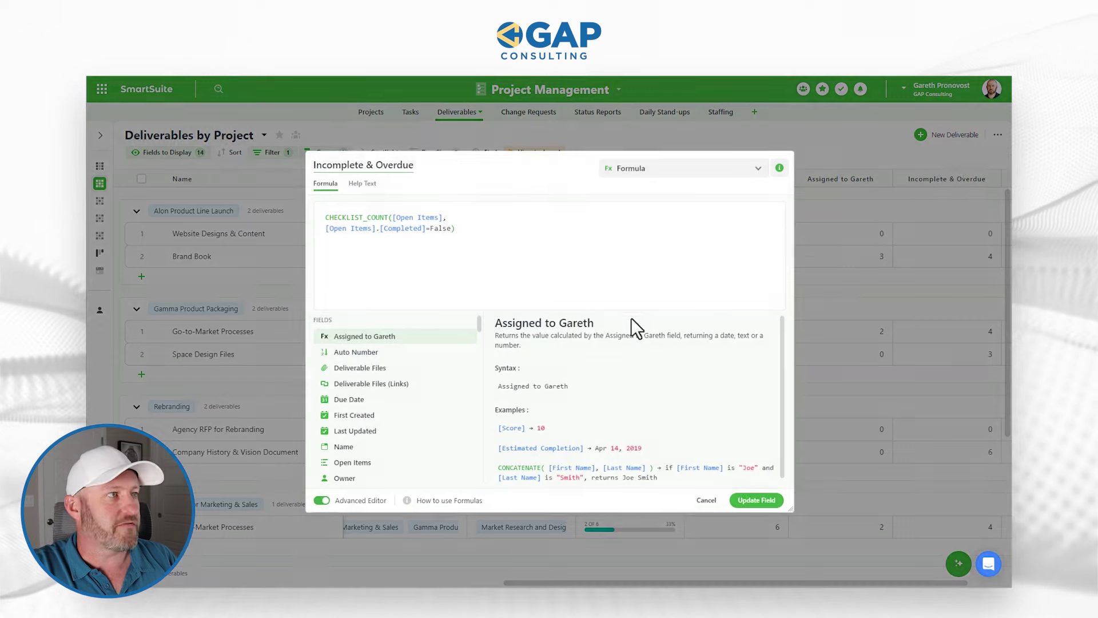
left_click(494, 242)
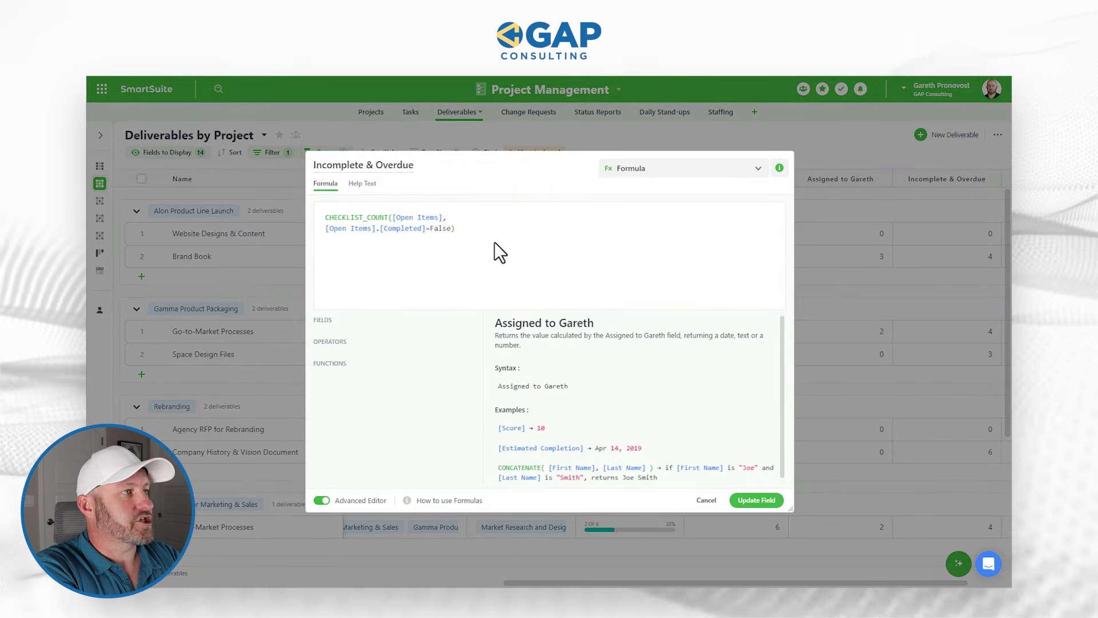
key("Left")
type("AND ")
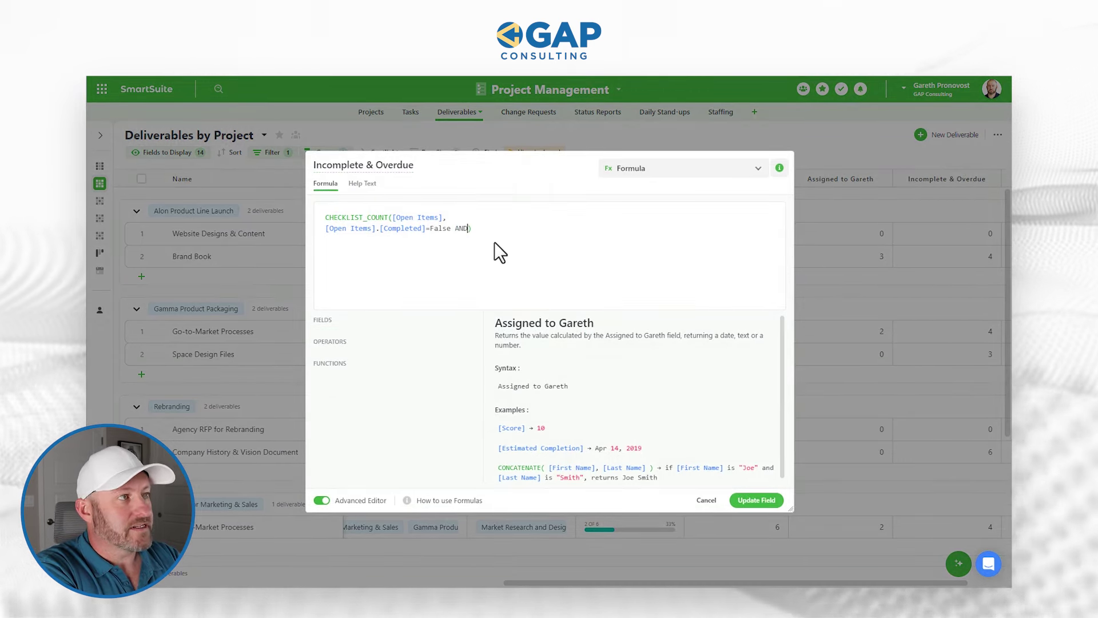
type("[Ope")
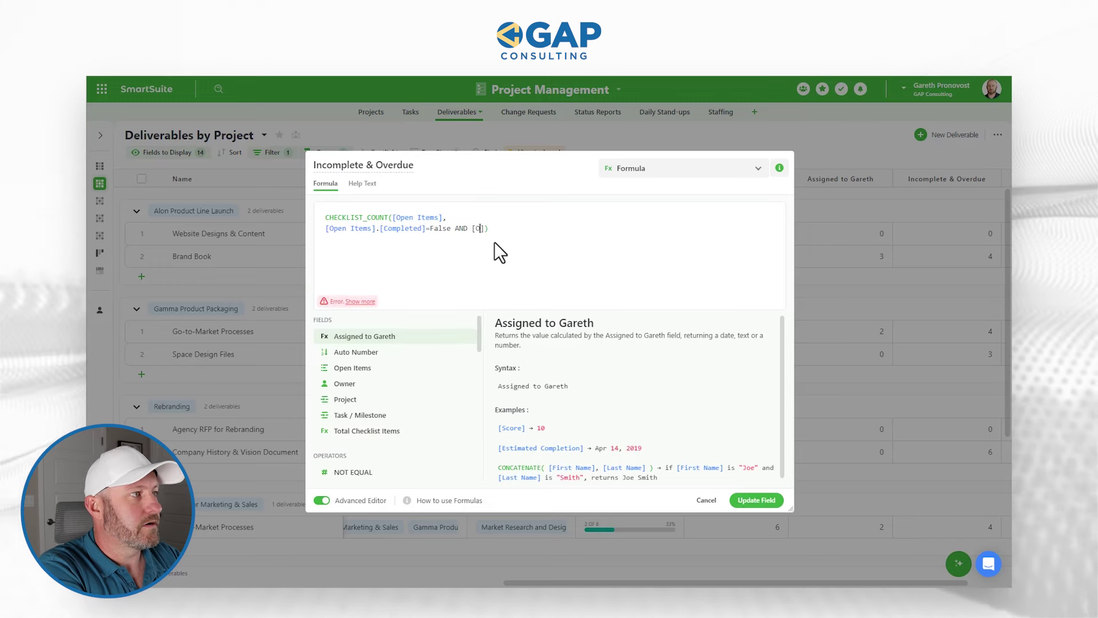
type("n Items")
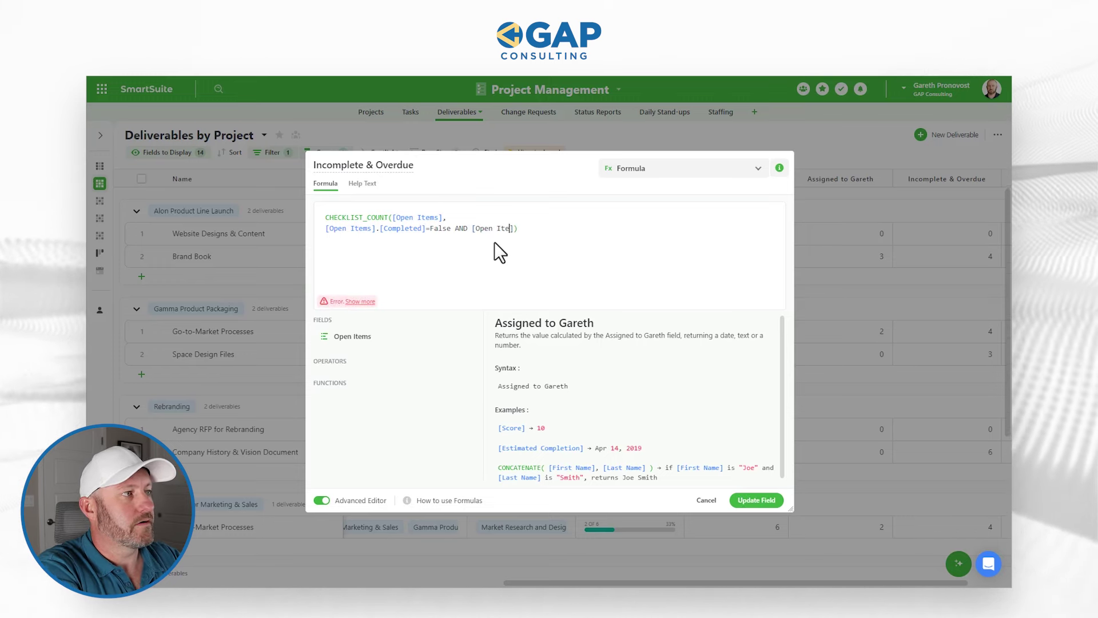
type("].")
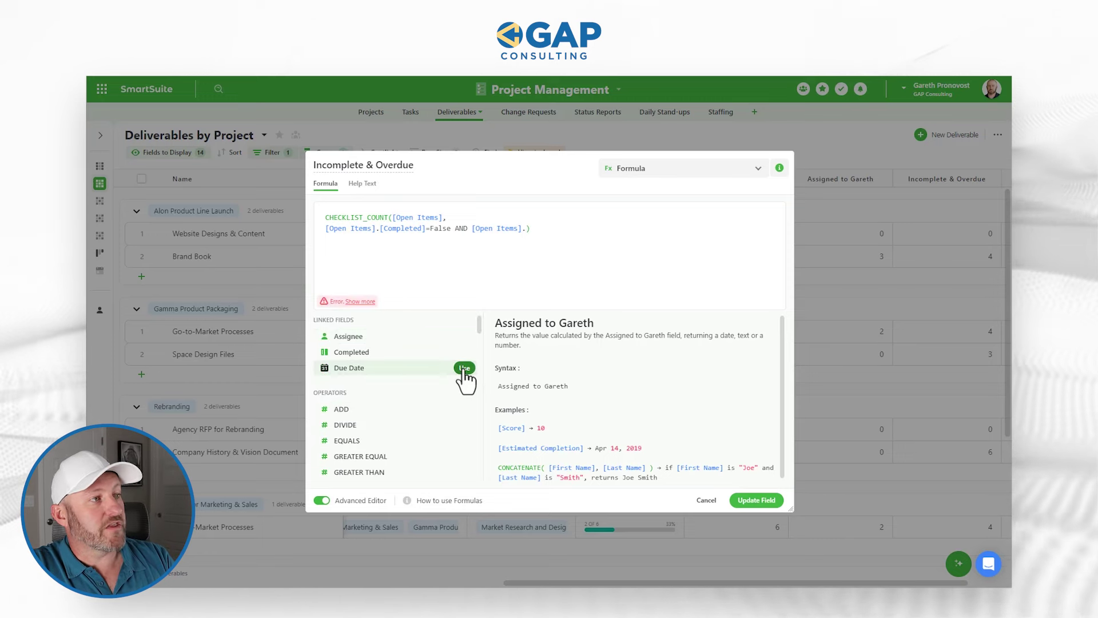
left_click(465, 367)
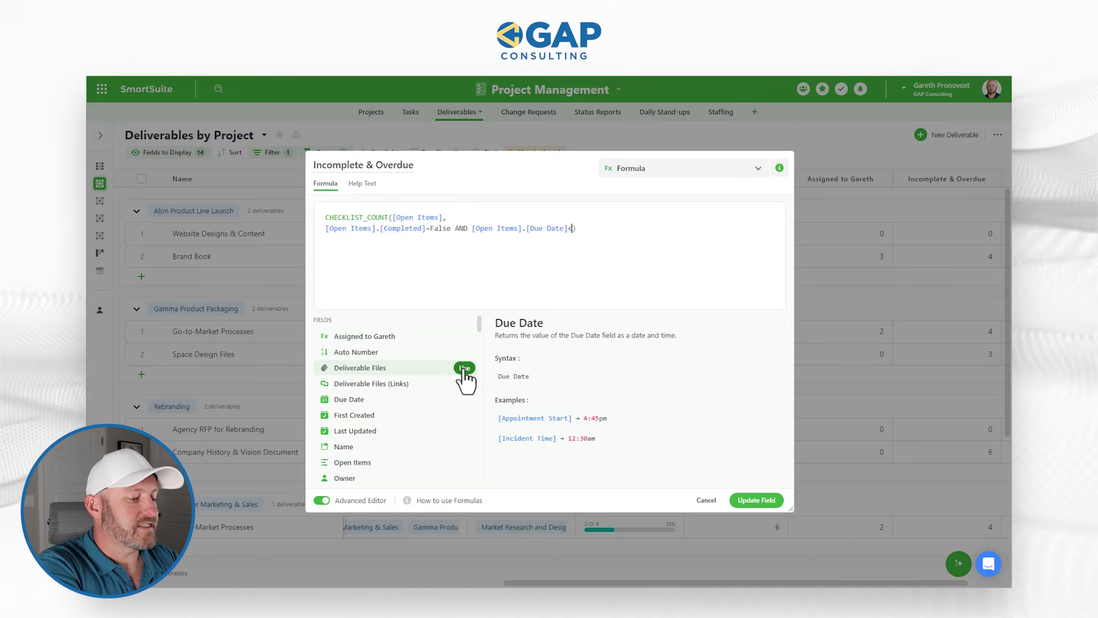
type("<NOW()")
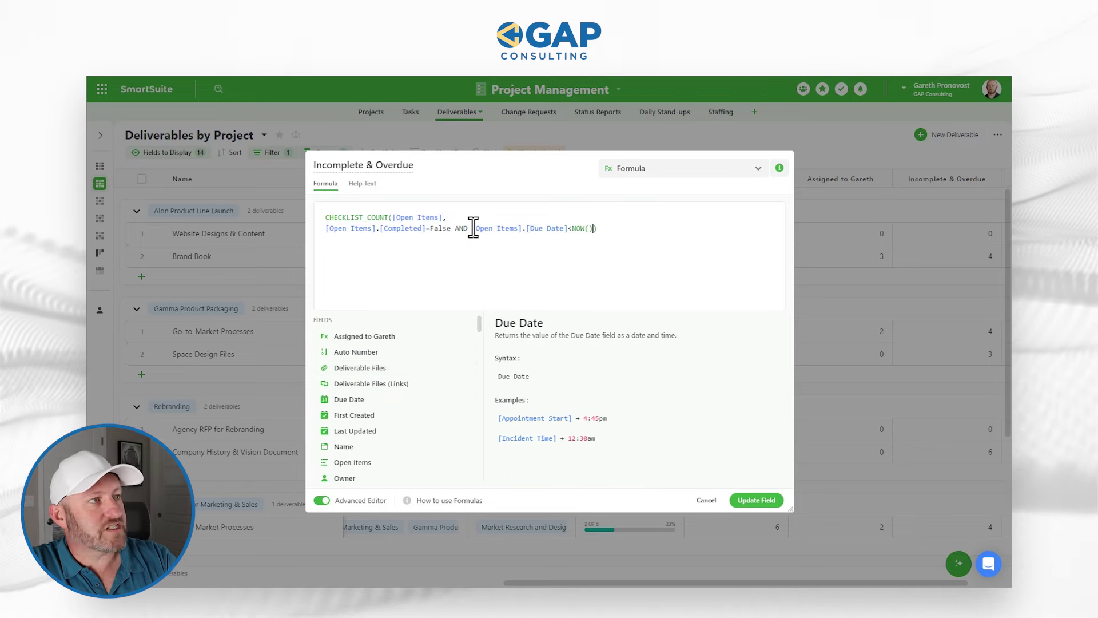
left_click(455, 231)
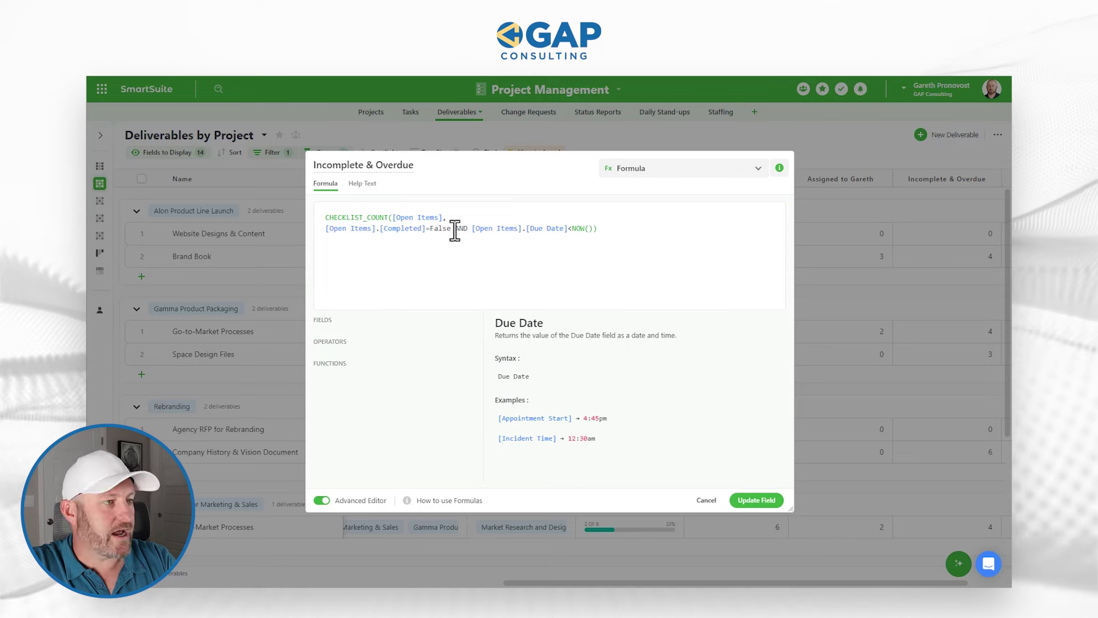
key("Return")
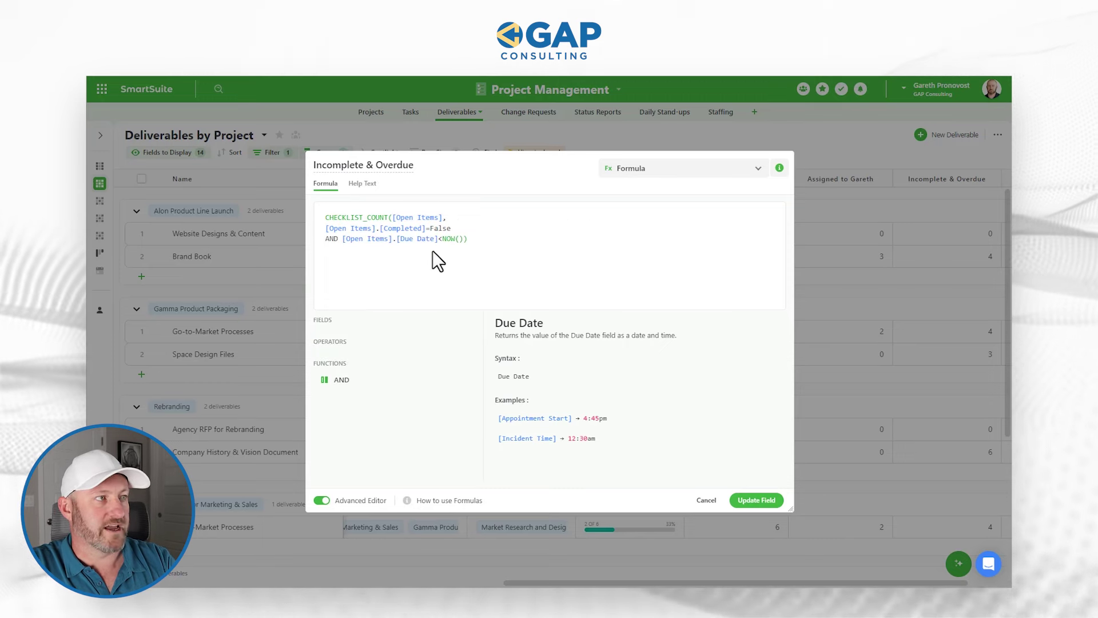
left_click_drag(461, 239, 316, 227)
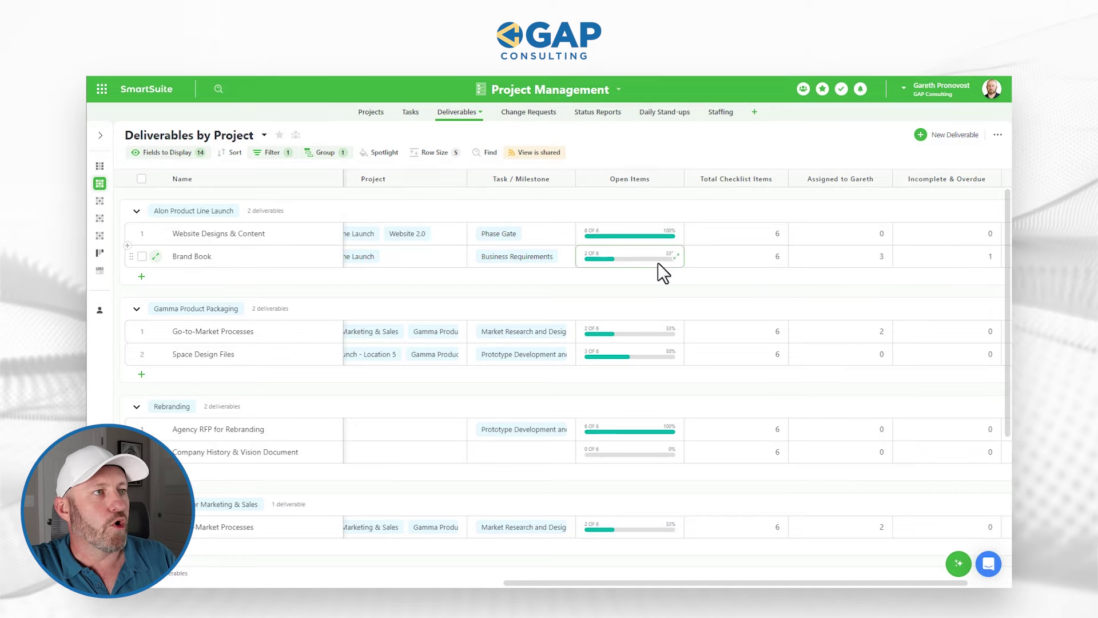
Tick Brand Book's Stakeholder Approval item, save, and confirm its Incomplete & Overdue count is 0.
left_click(674, 256)
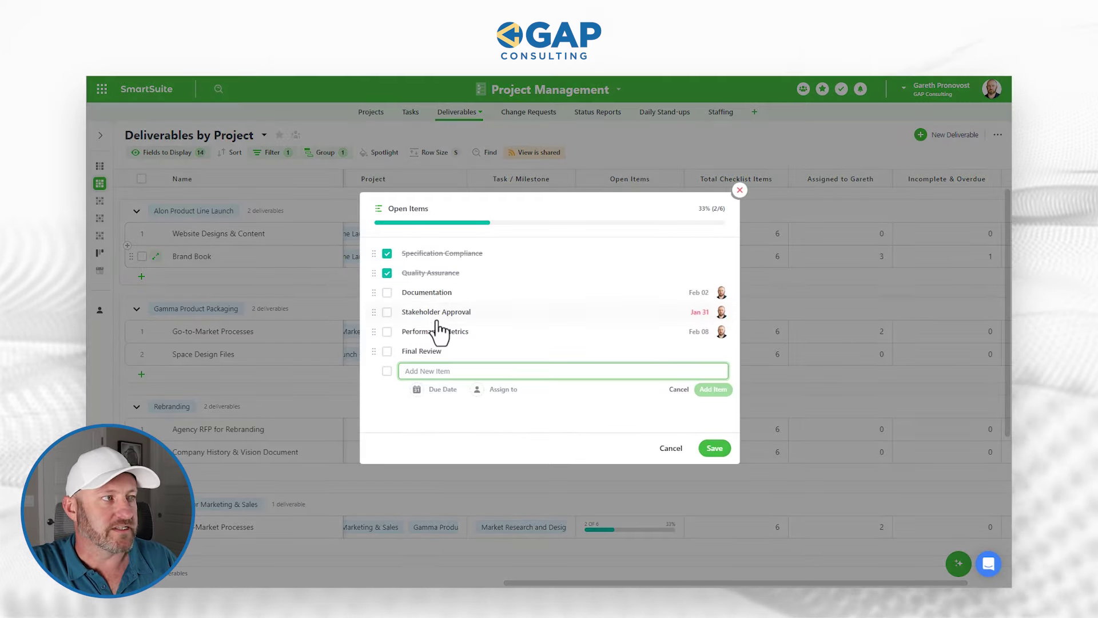
left_click(387, 311)
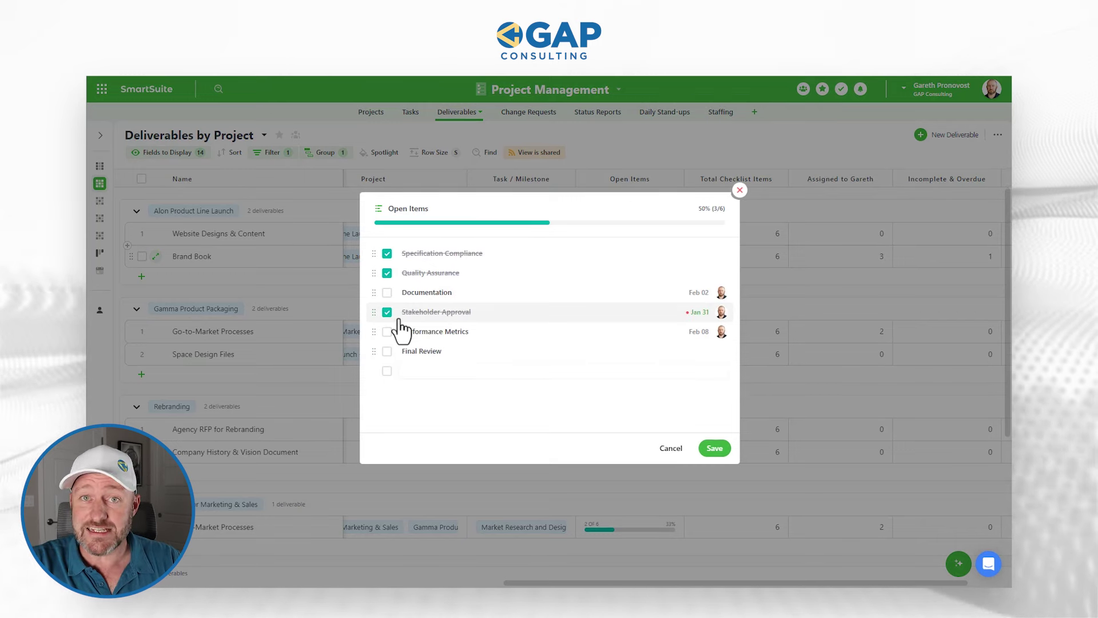
left_click(712, 448)
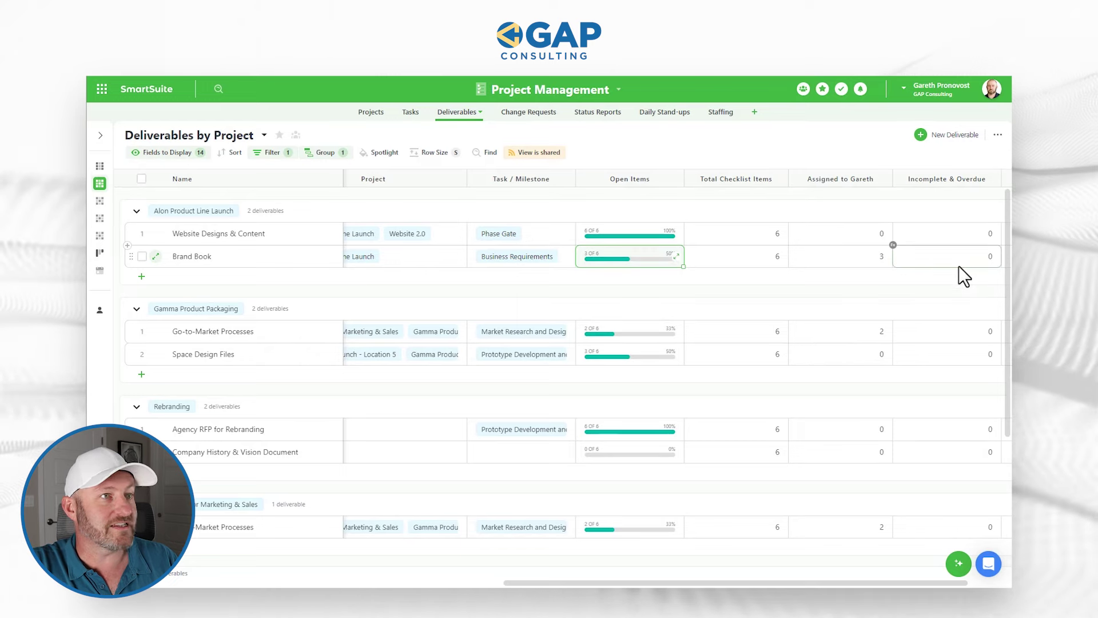
left_click(980, 259)
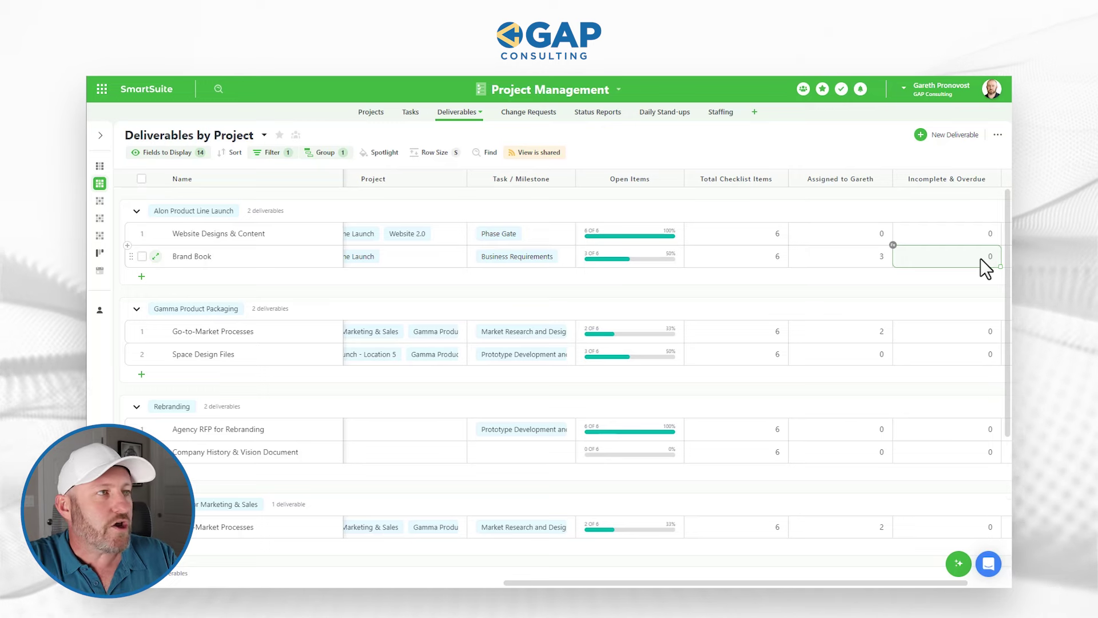
mouse_move(977, 293)
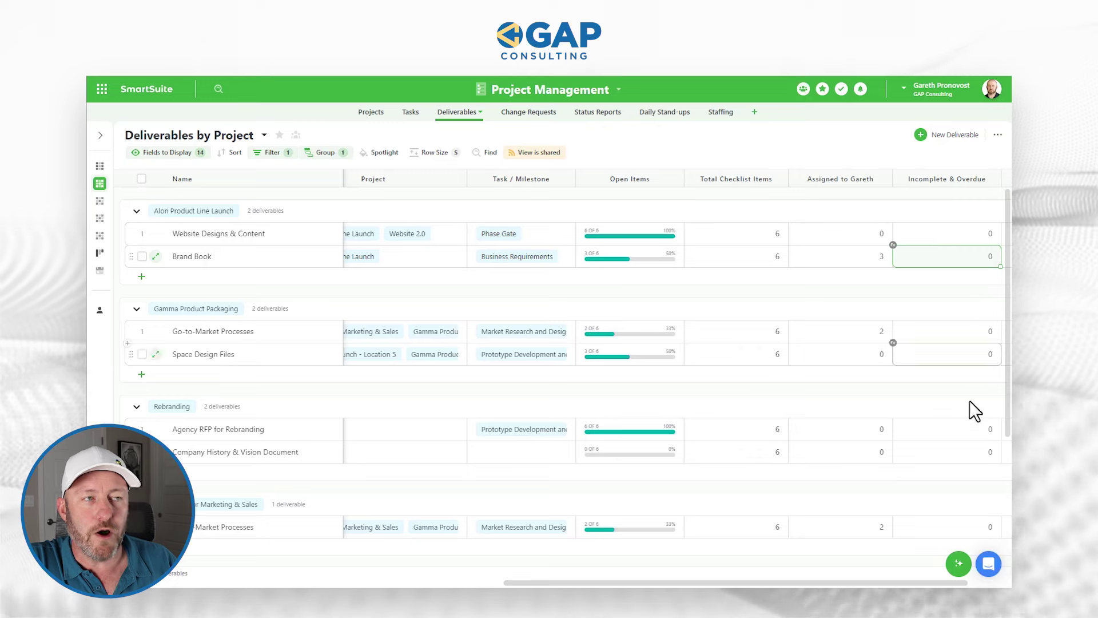